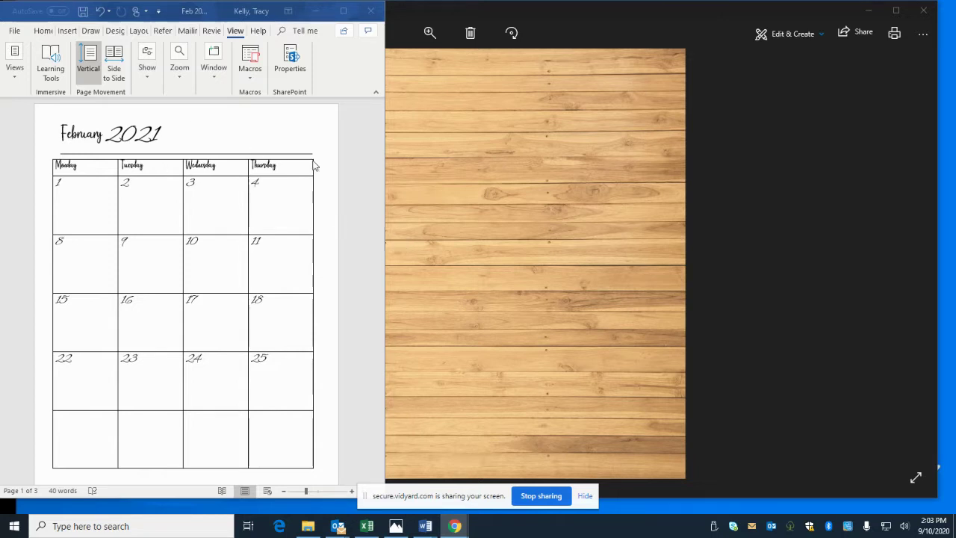
Create a new blank document alongside the open Feb 2021 Monthly View calendar
{"action": "left_click", "coordinate": [27, 8]}
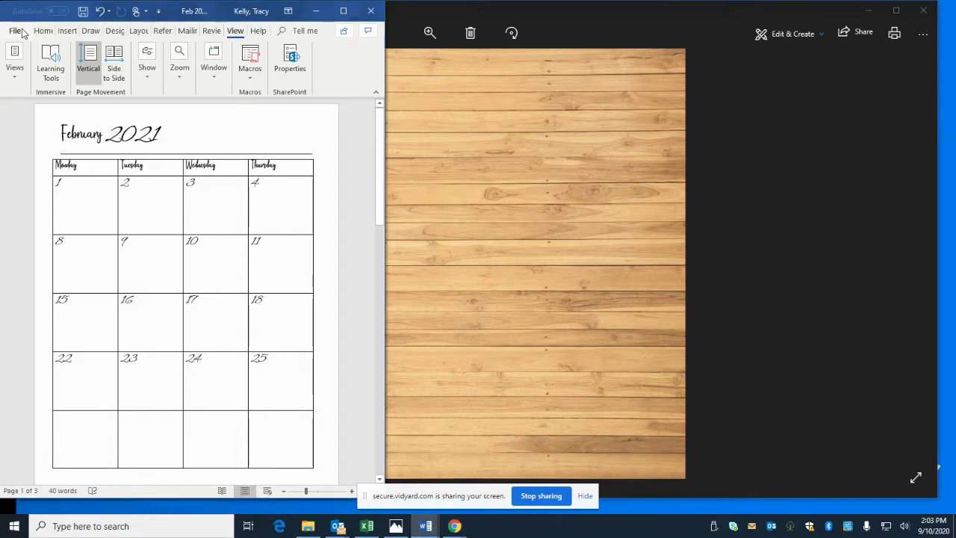
{"action": "left_click", "coordinate": [14, 31]}
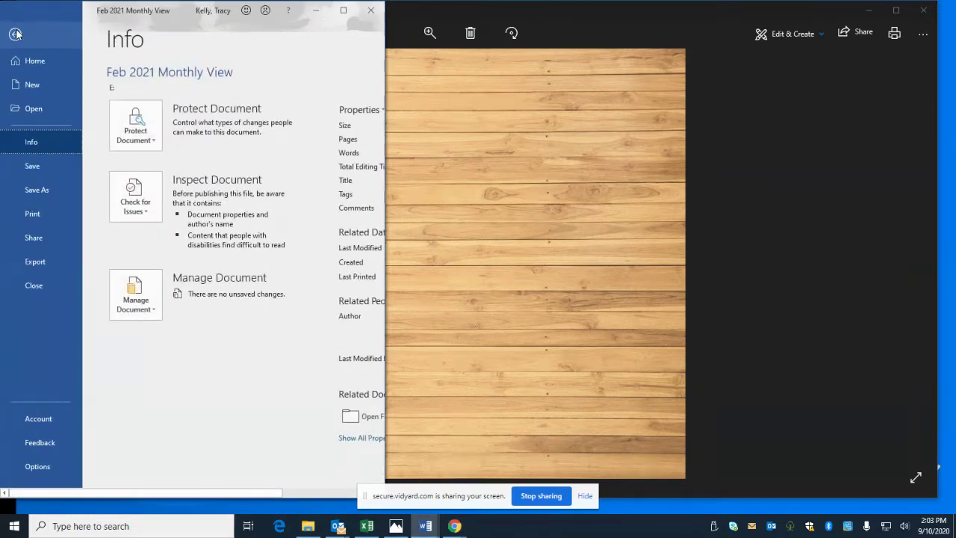
{"action": "left_click", "coordinate": [34, 85]}
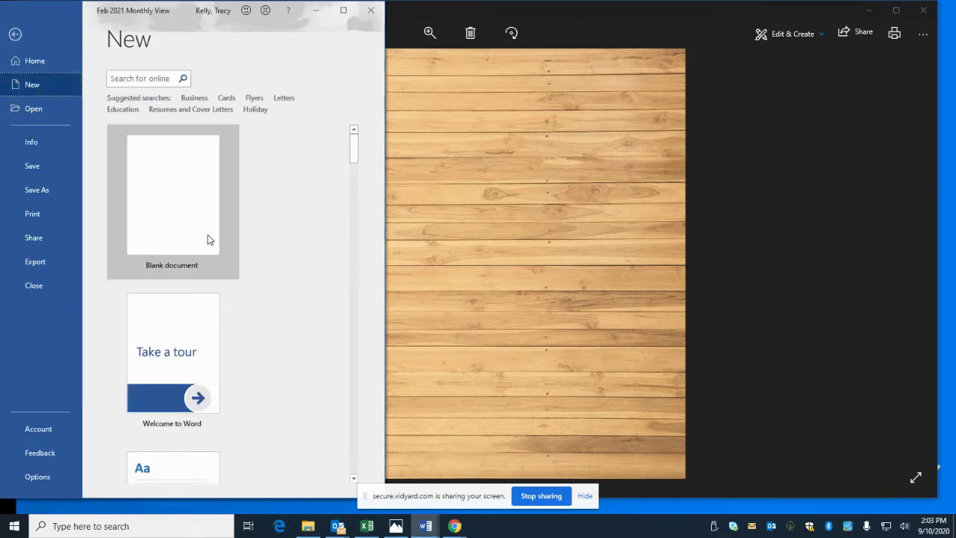
{"action": "left_click", "coordinate": [208, 239]}
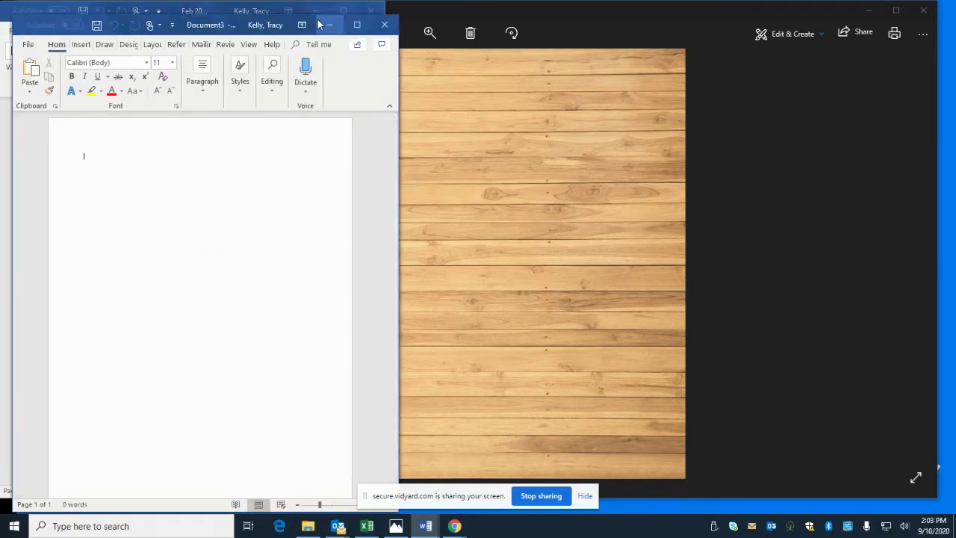
{"action": "left_click", "coordinate": [356, 25]}
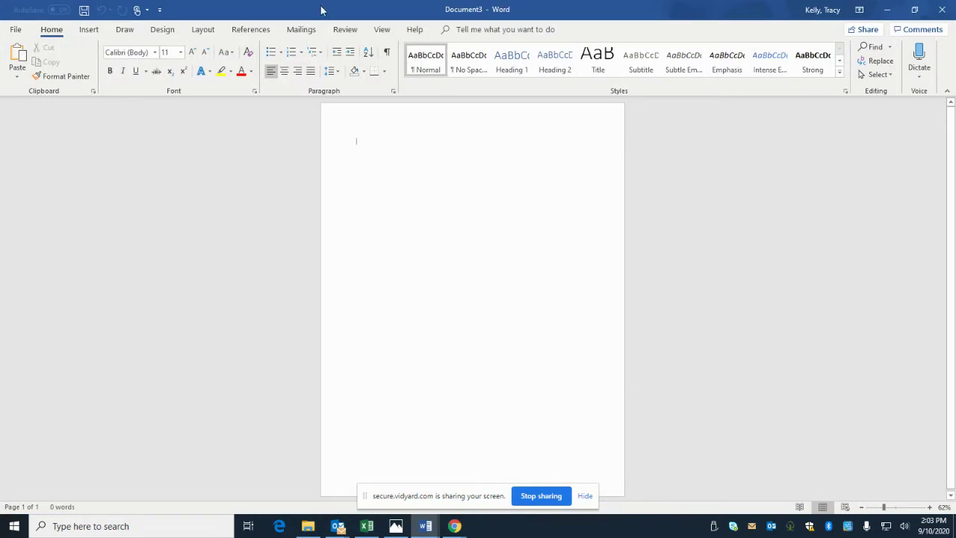
{"action": "double_click", "coordinate": [698, 11]}
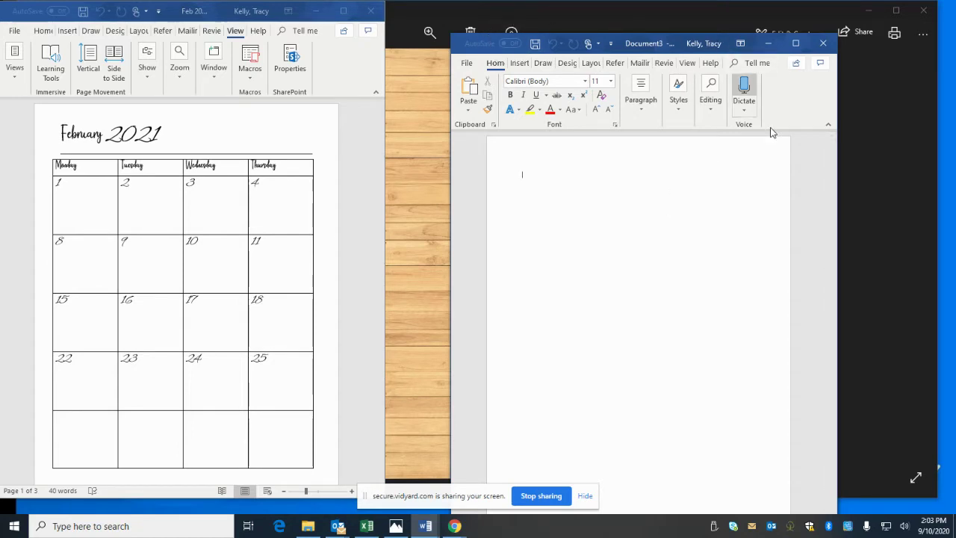
{"action": "left_click", "coordinate": [796, 43]}
{"action": "left_click", "coordinate": [915, 12]}
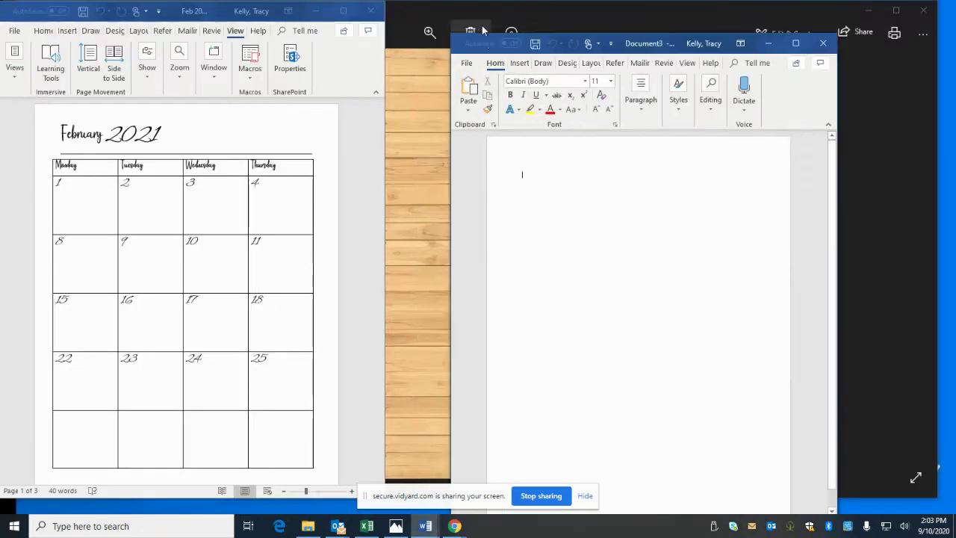
{"action": "left_click", "coordinate": [457, 45]}
{"action": "left_click", "coordinate": [451, 31]}
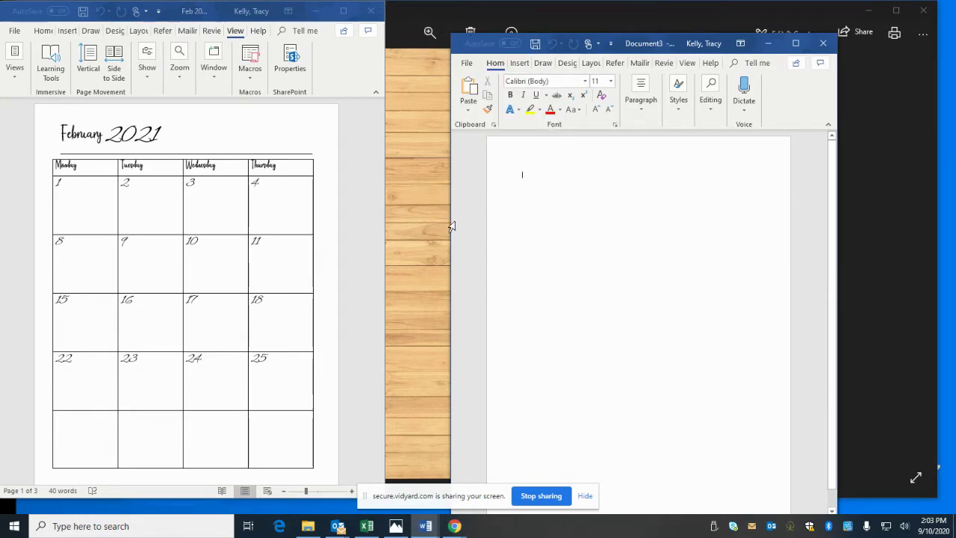
{"action": "left_click", "coordinate": [796, 44]}
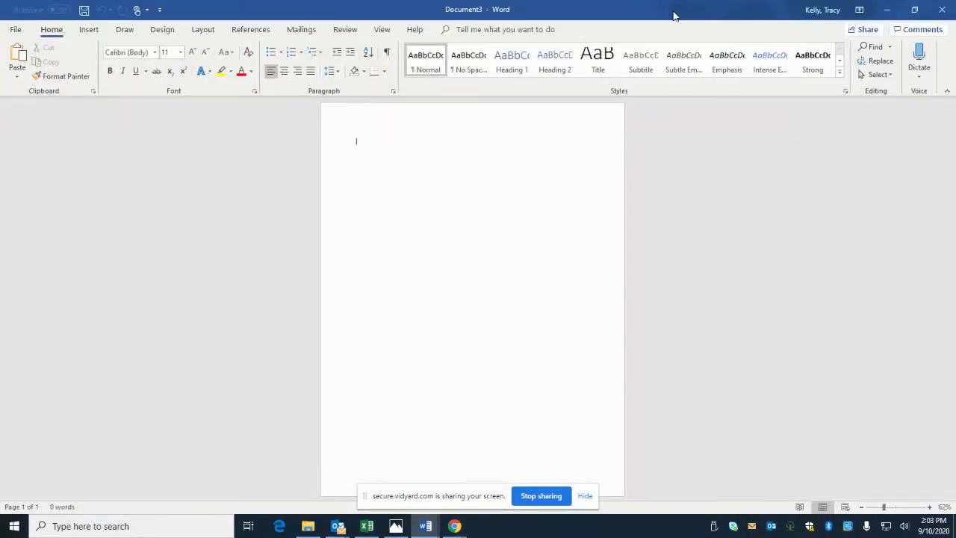
{"action": "double_click", "coordinate": [673, 15]}
{"action": "left_click_drag", "start_coordinate": [767, 263], "coordinate": [593, 264]}
{"action": "double_click", "coordinate": [553, 13]}
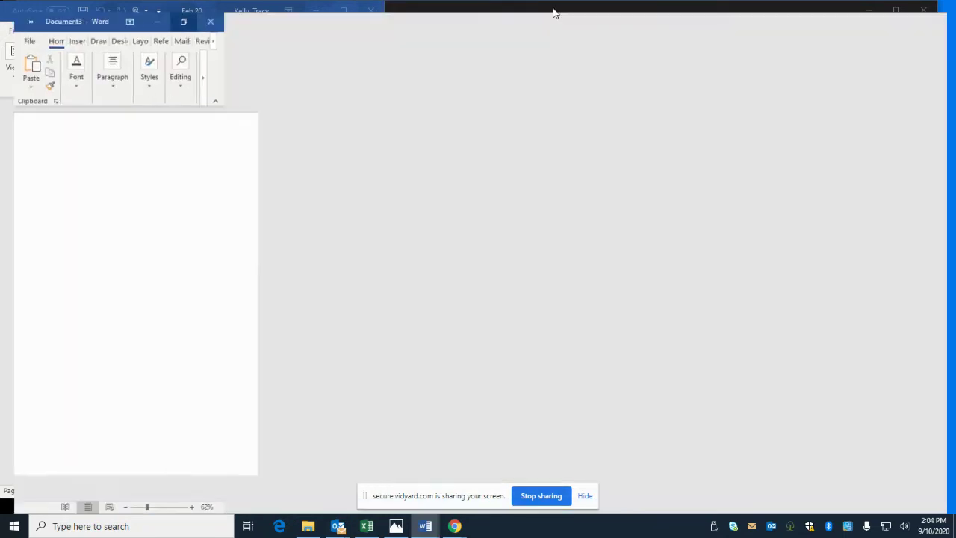
{"action": "left_click", "coordinate": [918, 11]}
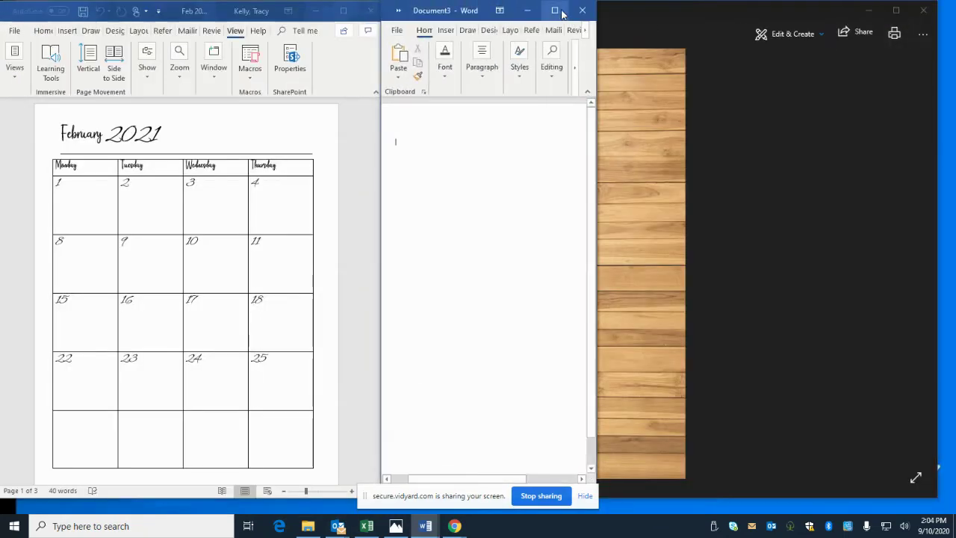
{"action": "left_click_drag", "start_coordinate": [594, 2], "coordinate": [545, 94]}
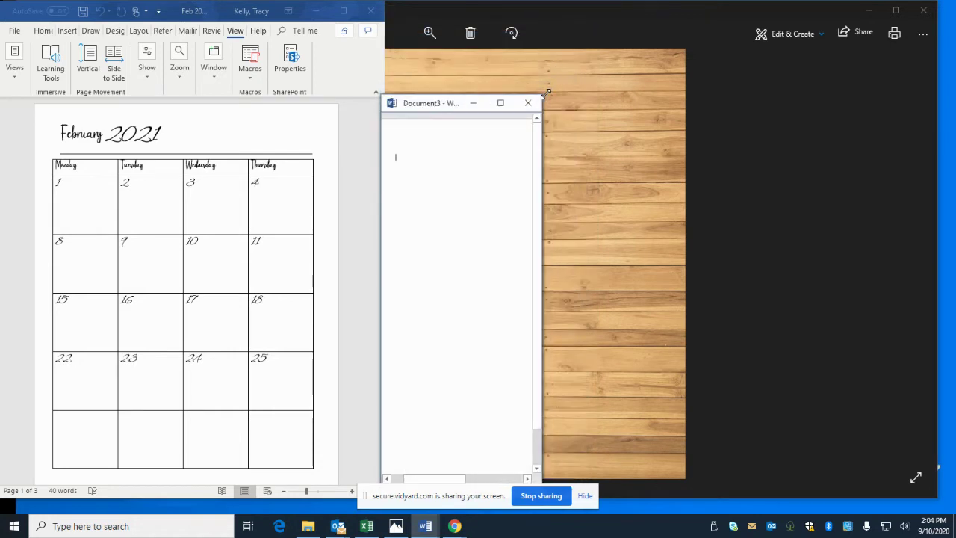
{"action": "left_click", "coordinate": [482, 102]}
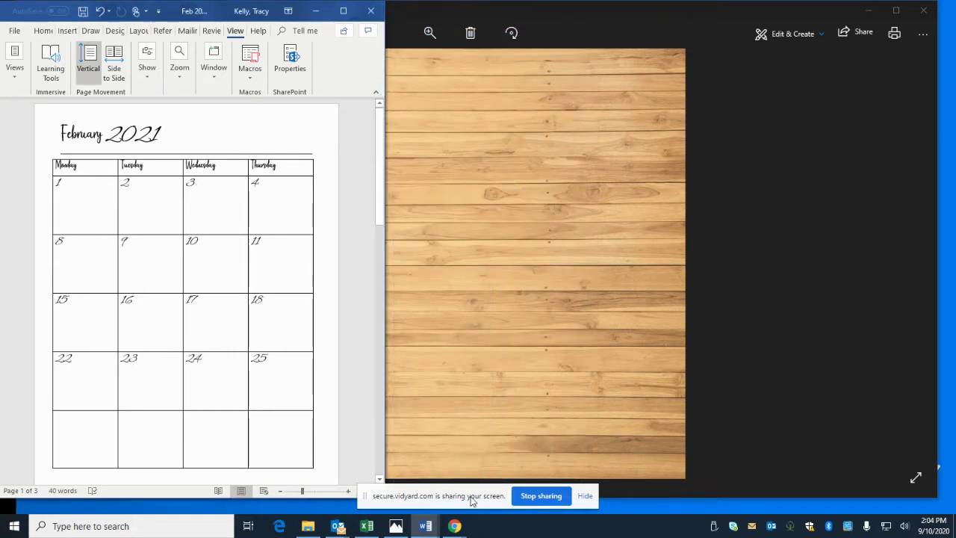
{"action": "left_click", "coordinate": [431, 524]}
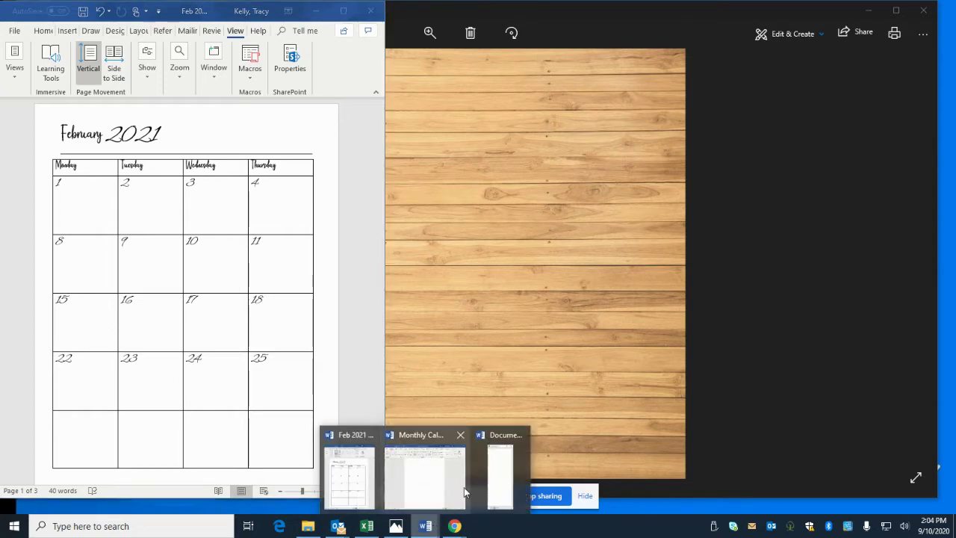
{"action": "left_click", "coordinate": [493, 479]}
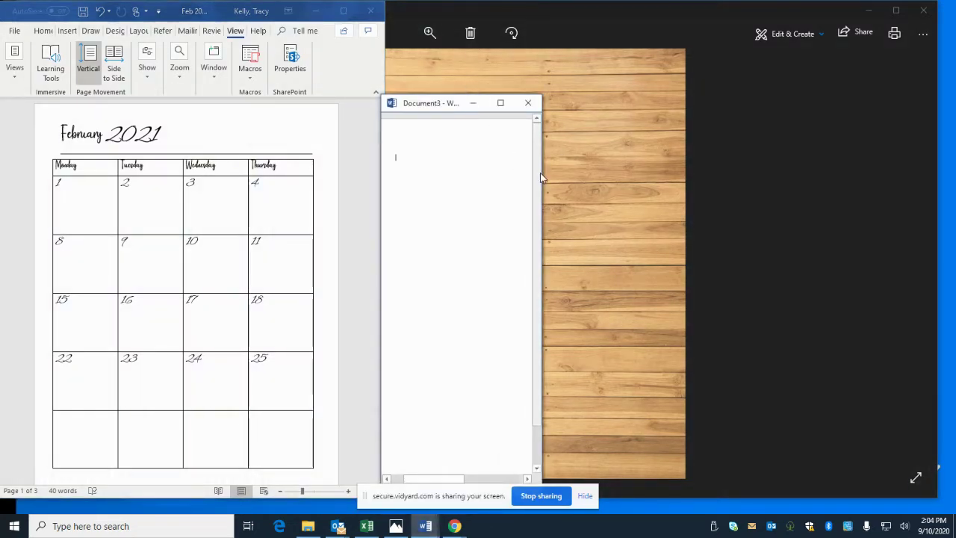
Resize and reposition the blank document and calendar windows so both pages sit side by side
{"action": "left_click_drag", "start_coordinate": [543, 173], "coordinate": [781, 207]}
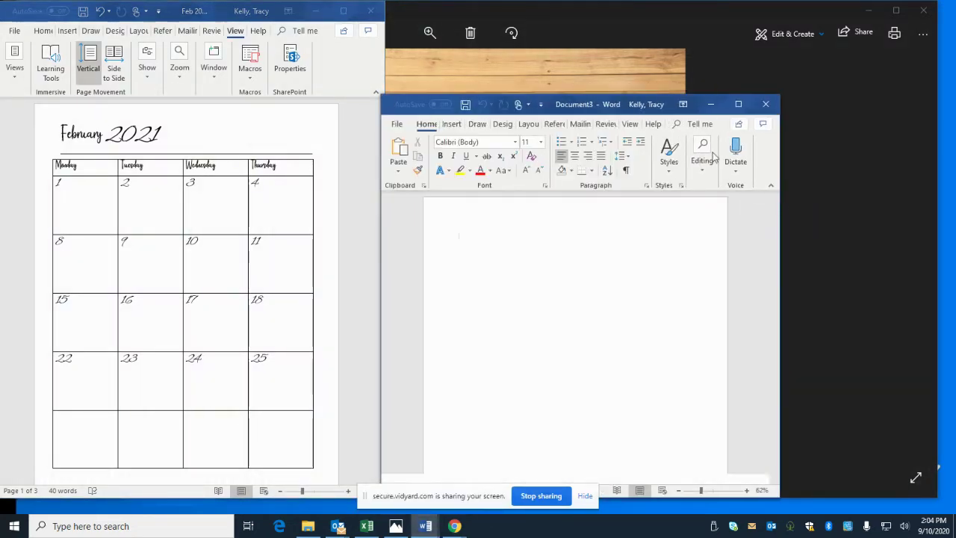
{"action": "left_click_drag", "start_coordinate": [579, 100], "coordinate": [692, 13]}
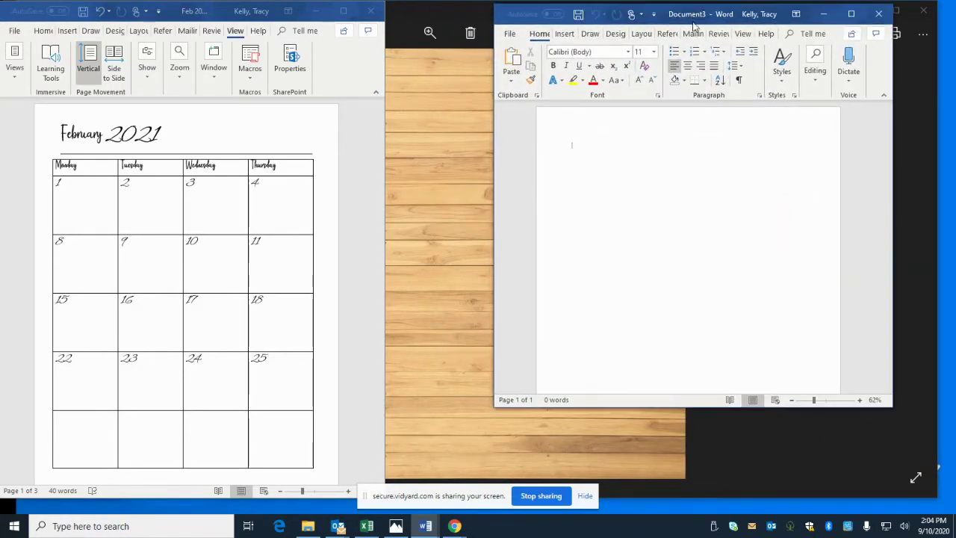
{"action": "left_click_drag", "start_coordinate": [704, 405], "coordinate": [698, 484]}
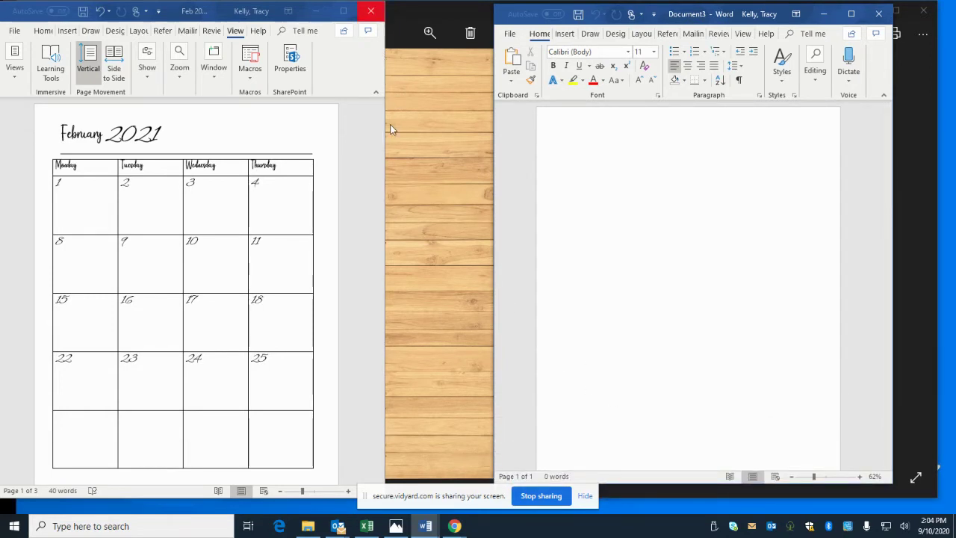
{"action": "left_click_drag", "start_coordinate": [385, 121], "coordinate": [430, 136]}
{"action": "left_click_drag", "start_coordinate": [493, 178], "coordinate": [453, 186]}
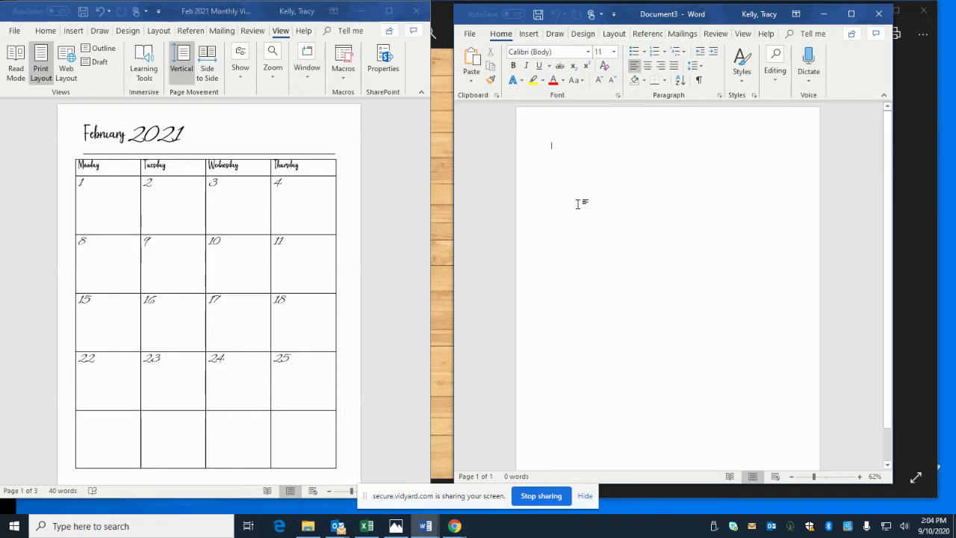
Set custom top and bottom page margins of 0.5 inch for the blank document
{"action": "left_click", "coordinate": [614, 35]}
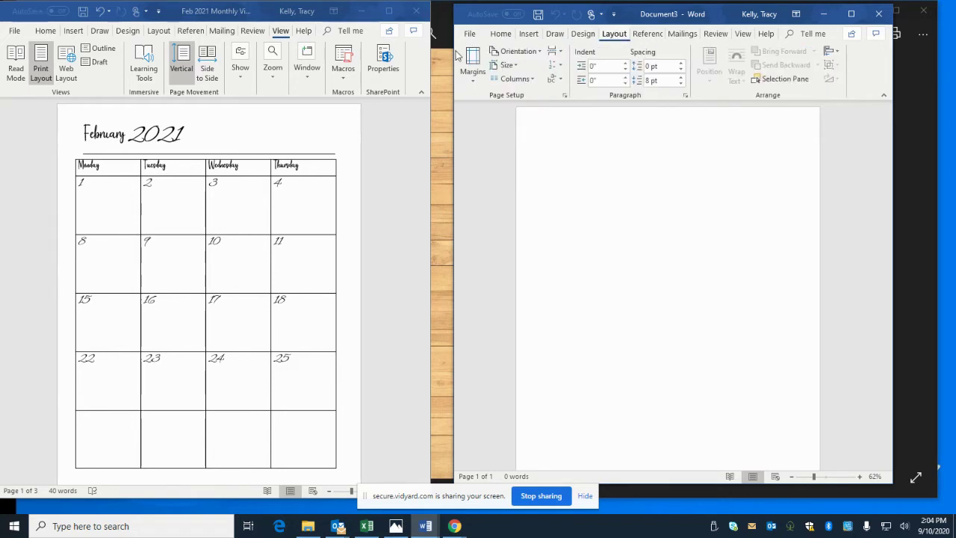
{"action": "left_click", "coordinate": [474, 78]}
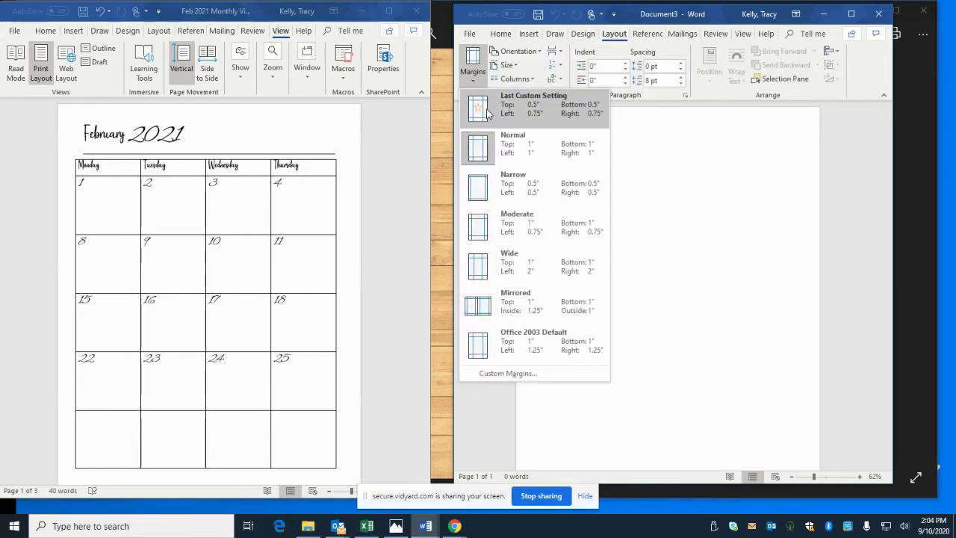
{"action": "left_click", "coordinate": [511, 374]}
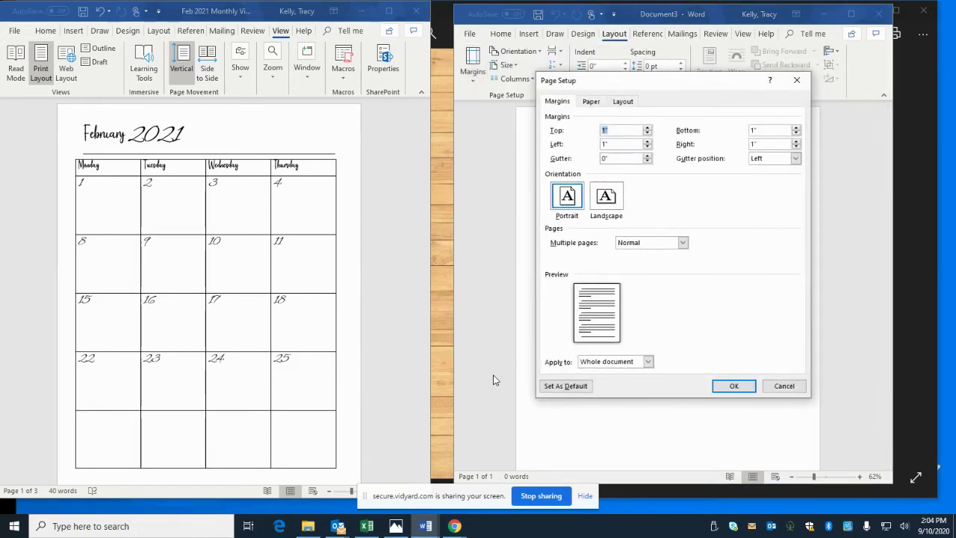
{"action": "left_click", "coordinate": [647, 134]}
{"action": "left_click", "coordinate": [646, 134]}
{"action": "left_click", "coordinate": [646, 133]}
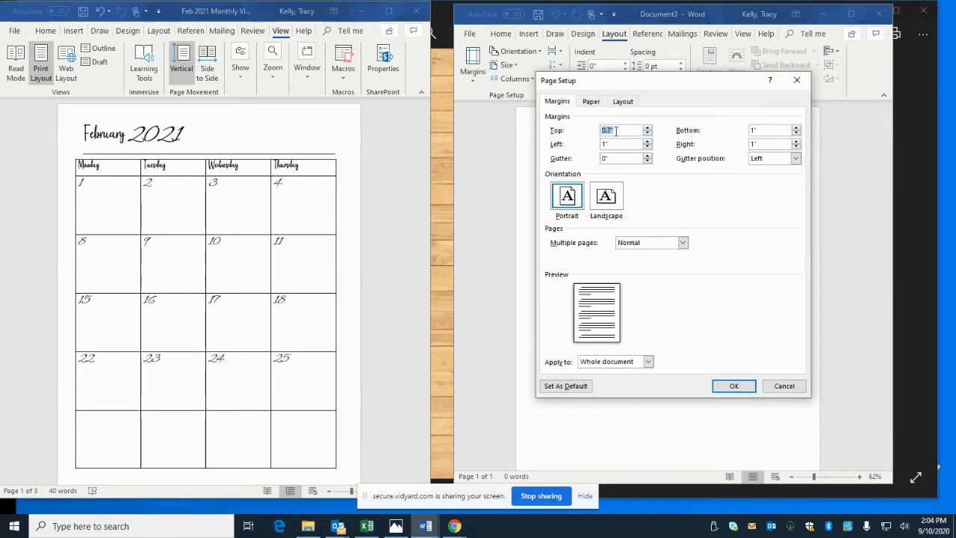
{"action": "type", "text": ".5"}
{"action": "double_click", "coordinate": [751, 131]}
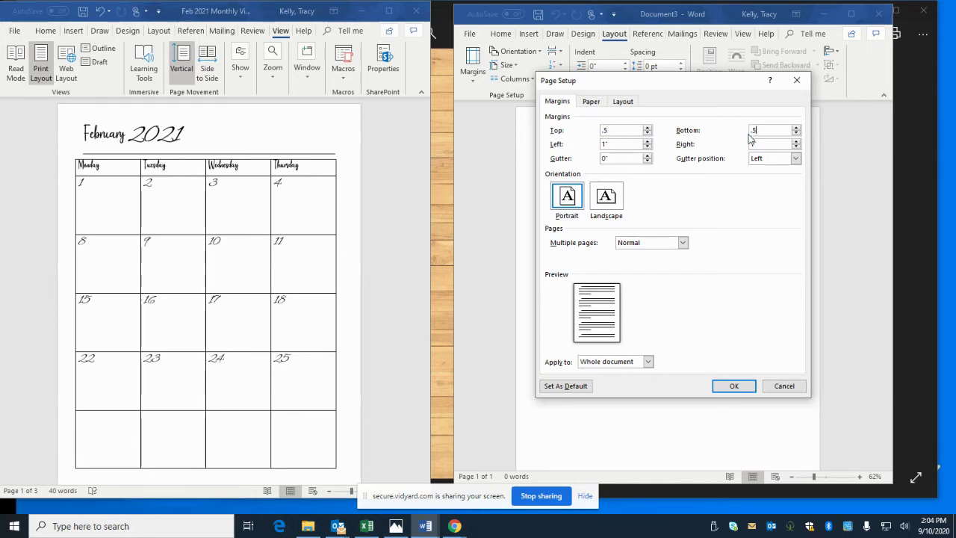
Set the left and right page margins to 0.75 inch and apply the page setup
{"action": "key", "text": "Tab"}
{"action": "type", "text": ".75"}
{"action": "double_click", "coordinate": [762, 146]}
{"action": "type", "text": ".75"}
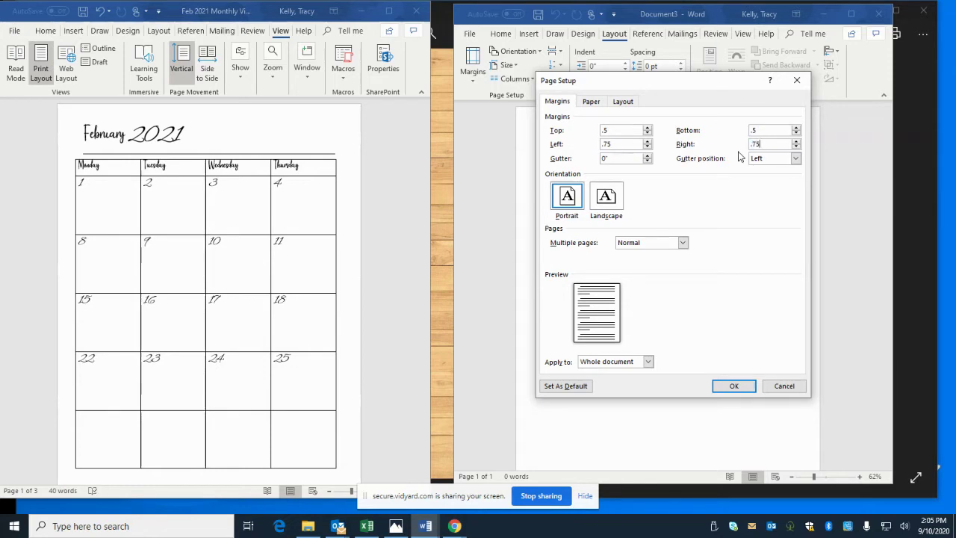
{"action": "left_click", "coordinate": [732, 386]}
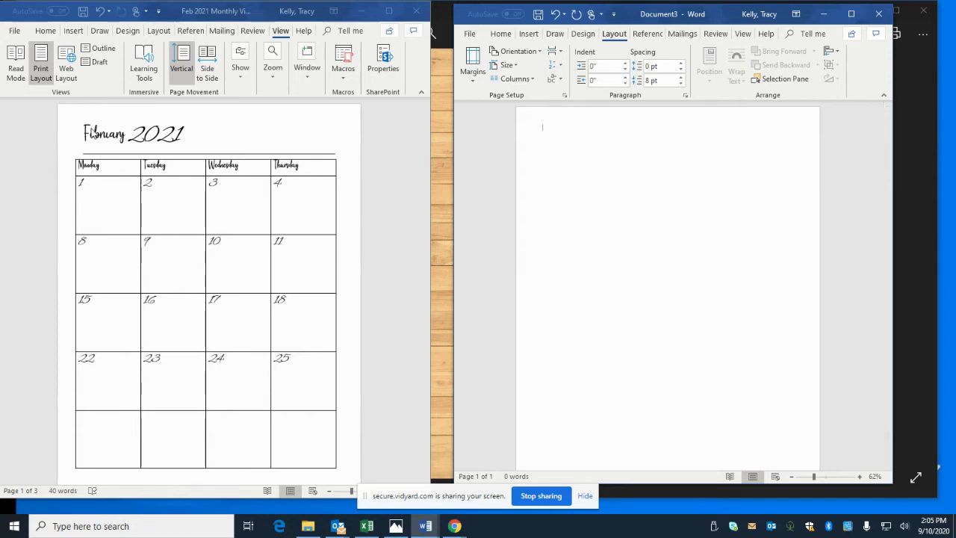
Check the font and size used for the month and the year in the finished calendar's title
{"action": "left_click", "coordinate": [92, 134]}
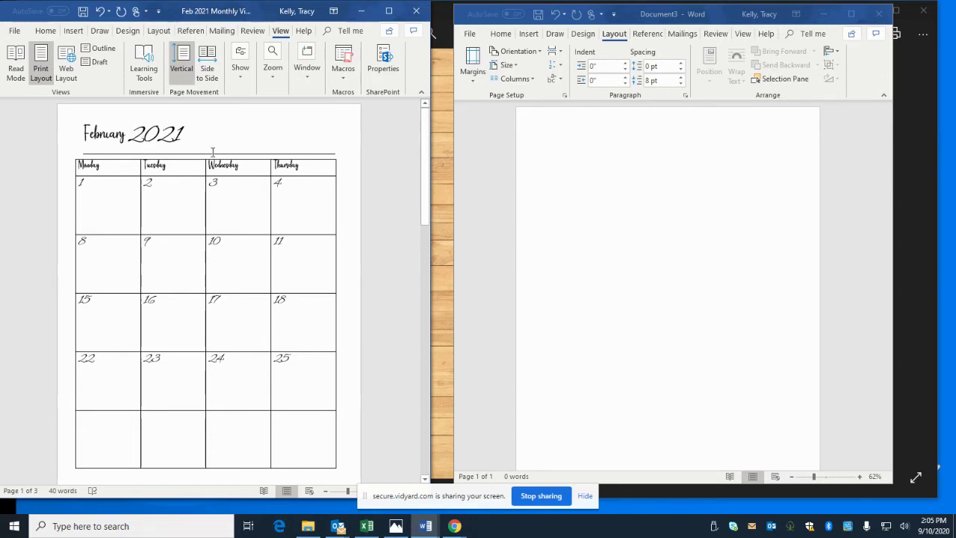
{"action": "left_click", "coordinate": [530, 140]}
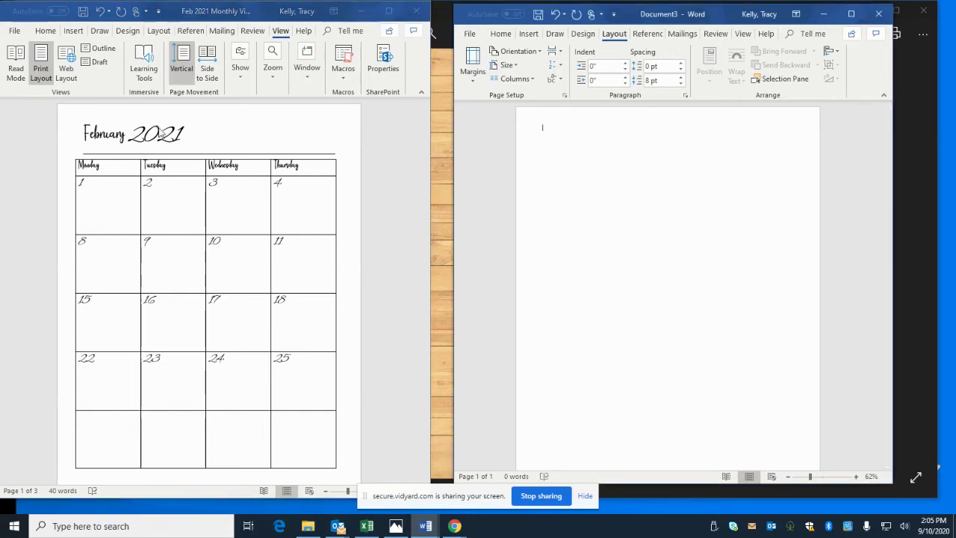
{"action": "left_click", "coordinate": [104, 134]}
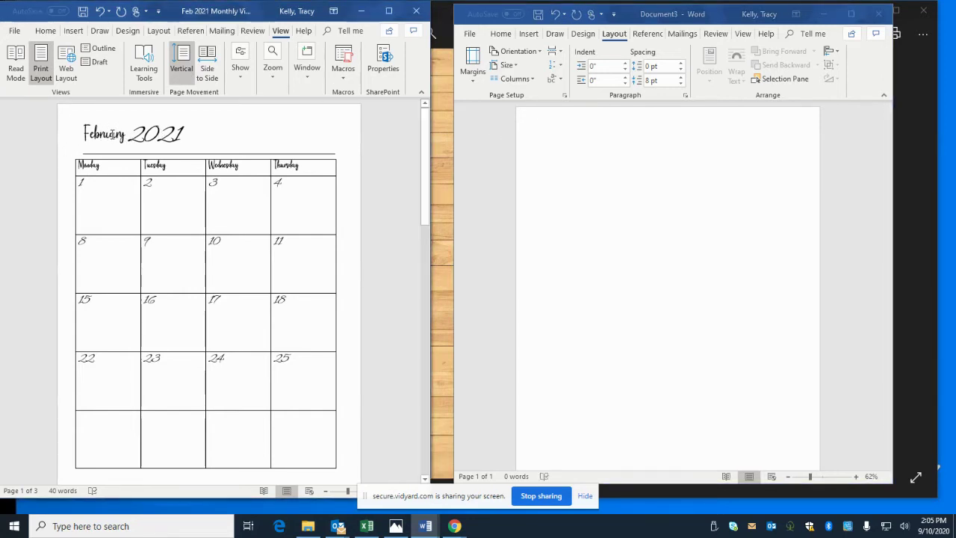
{"action": "left_click", "coordinate": [45, 31]}
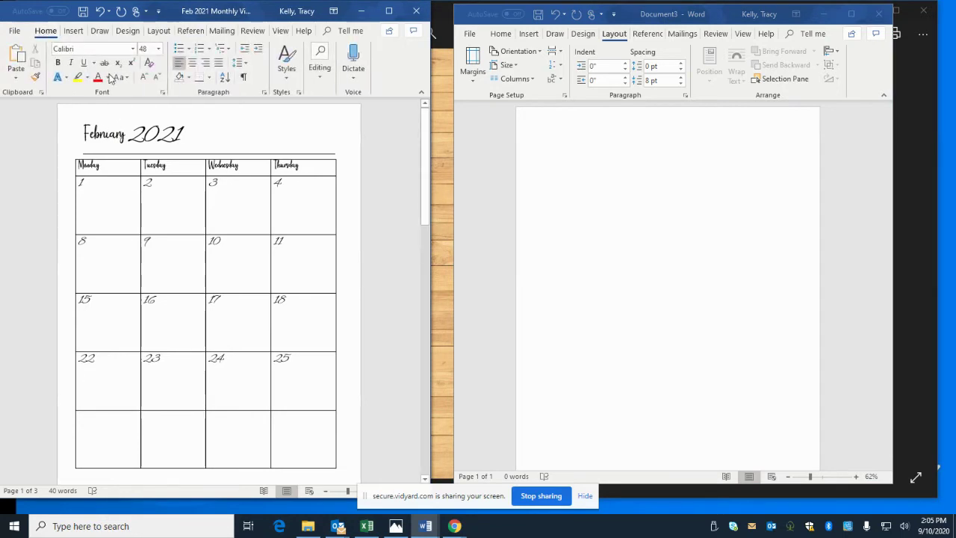
{"action": "left_click", "coordinate": [105, 133]}
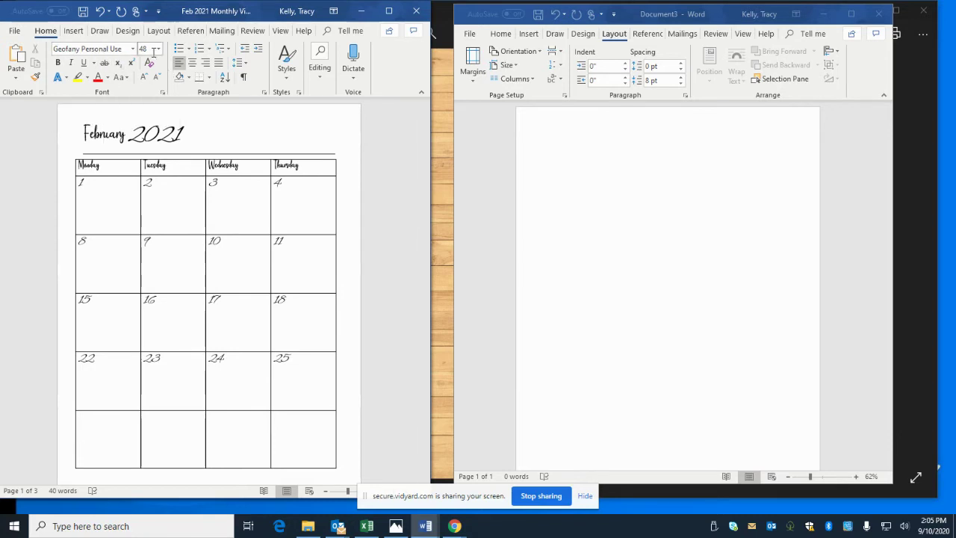
{"action": "left_click", "coordinate": [163, 131]}
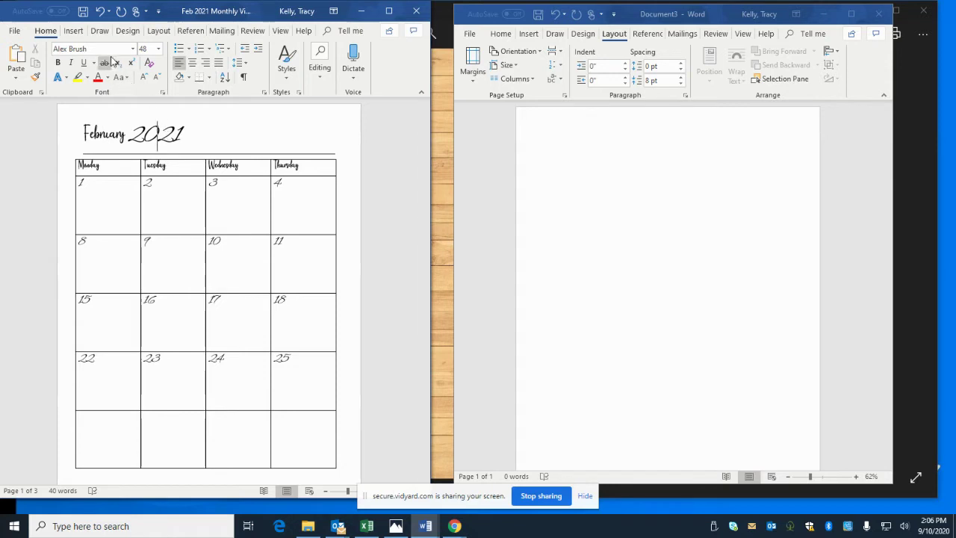
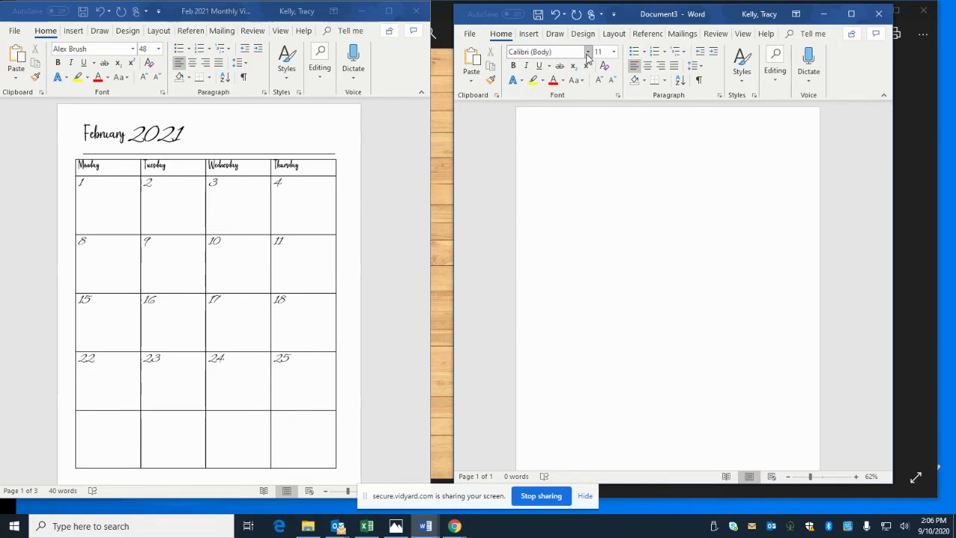
Set the font to Geofany Personal Use at size 48 and enter the title "March 2021" in the blank document
{"action": "left_click", "coordinate": [588, 51]}
{"action": "left_click", "coordinate": [558, 139]}
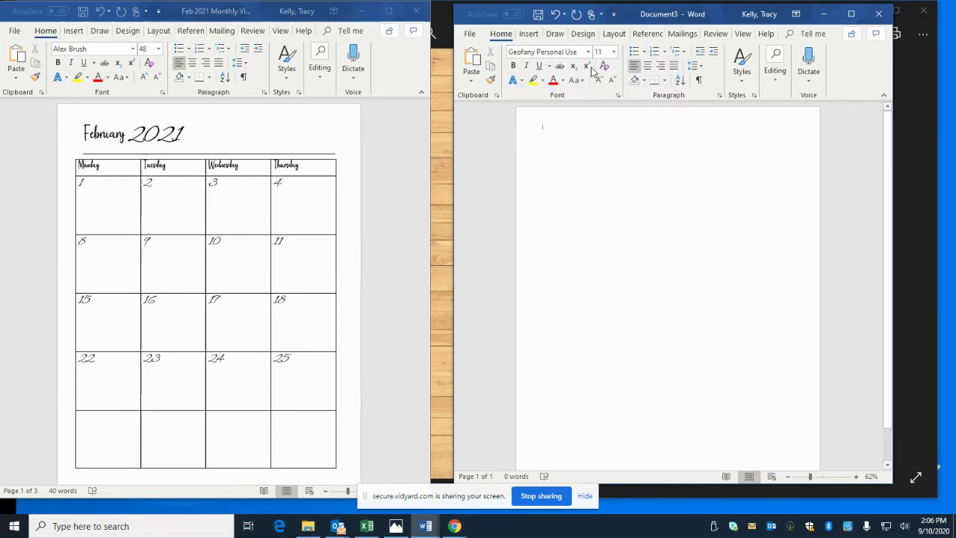
{"action": "left_click", "coordinate": [613, 52]}
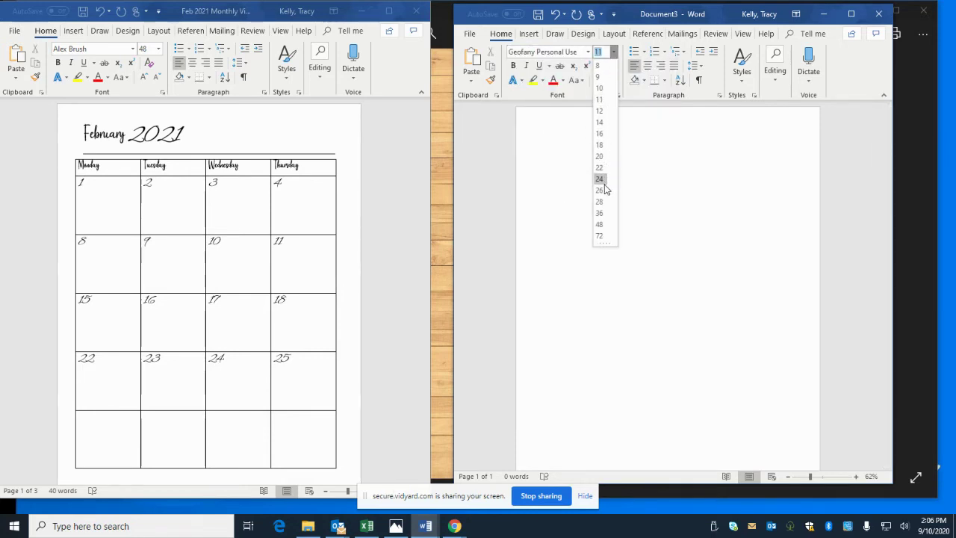
{"action": "left_click", "coordinate": [600, 225]}
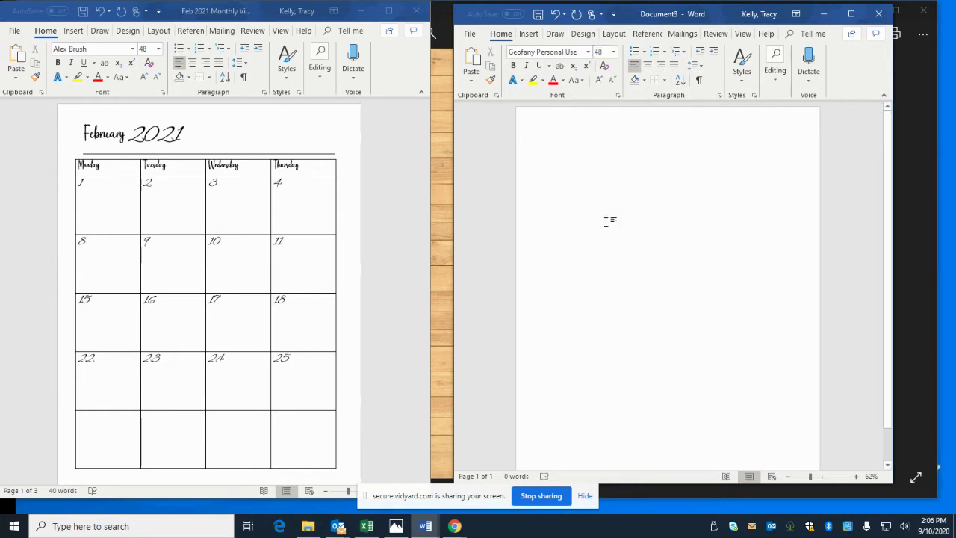
{"action": "type", "text": "M"}
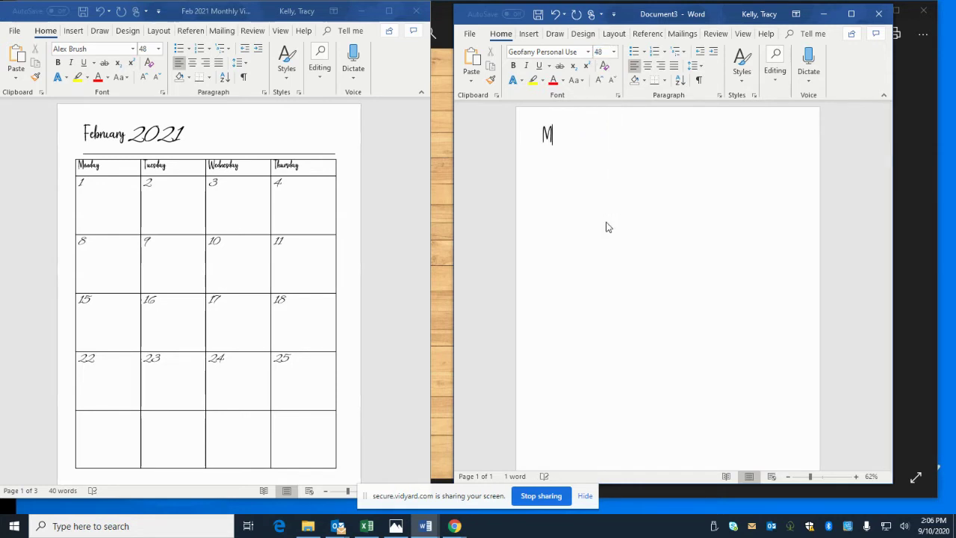
{"action": "type", "text": "arch 2021"}
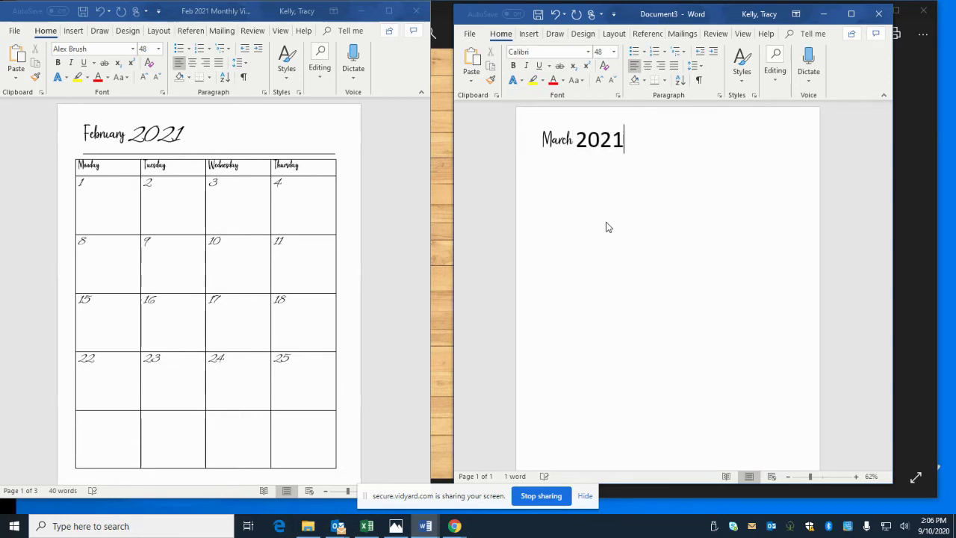
Change the font of the year 2021 in the new title to Alex Brush
{"action": "left_click", "coordinate": [576, 139]}
{"action": "double_click", "coordinate": [619, 138]}
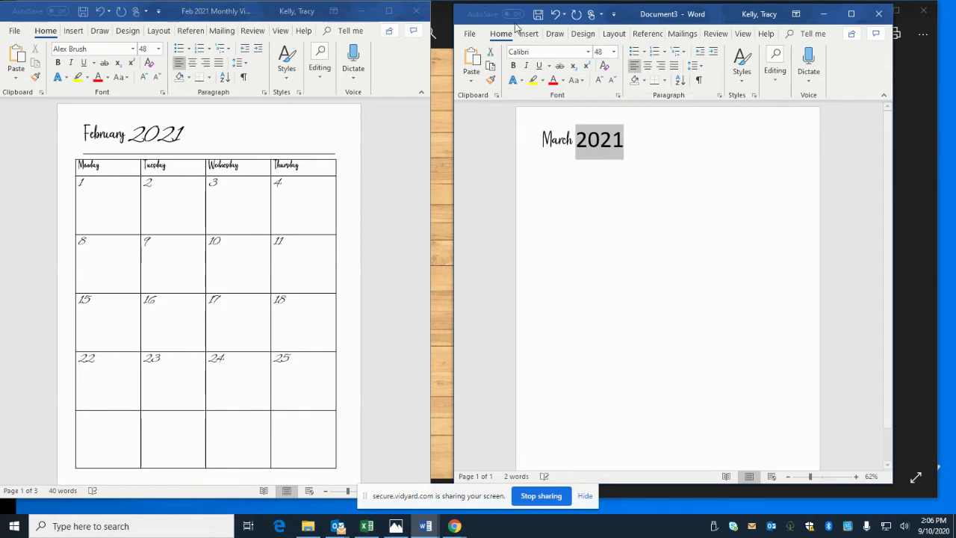
{"action": "left_click", "coordinate": [589, 51]}
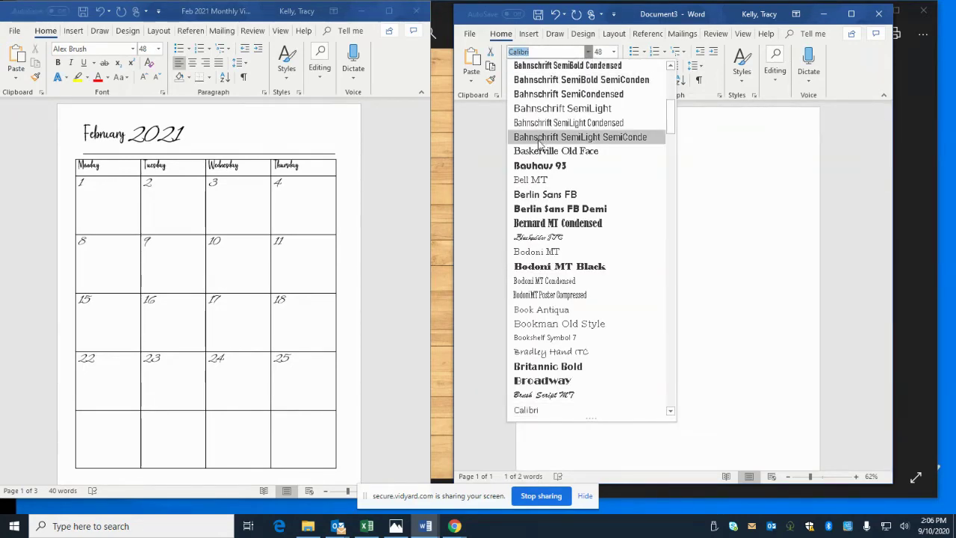
{"action": "scroll", "coordinate": [535, 127], "scroll_direction": "up", "scroll_amount": 5}
{"action": "scroll", "coordinate": [535, 127], "scroll_direction": "up", "scroll_amount": 1}
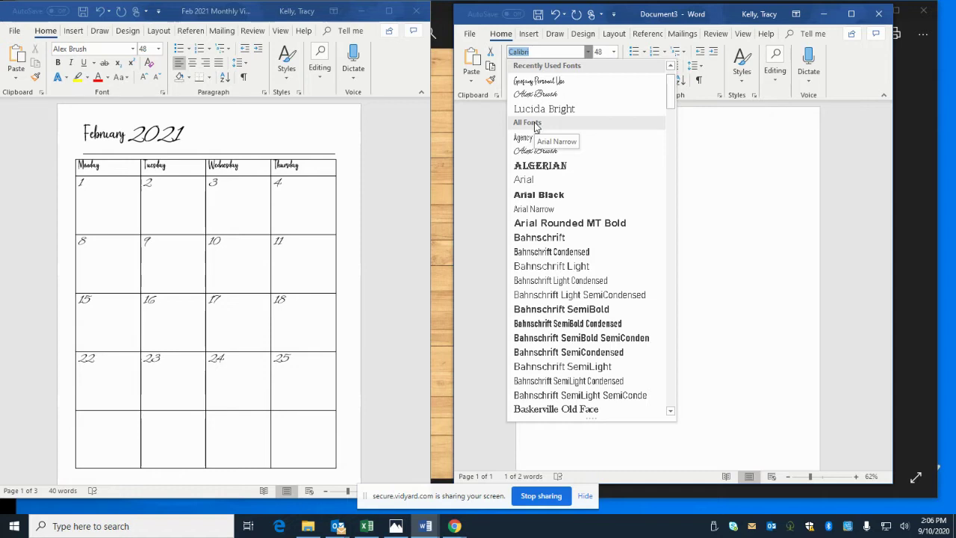
{"action": "left_click", "coordinate": [538, 94]}
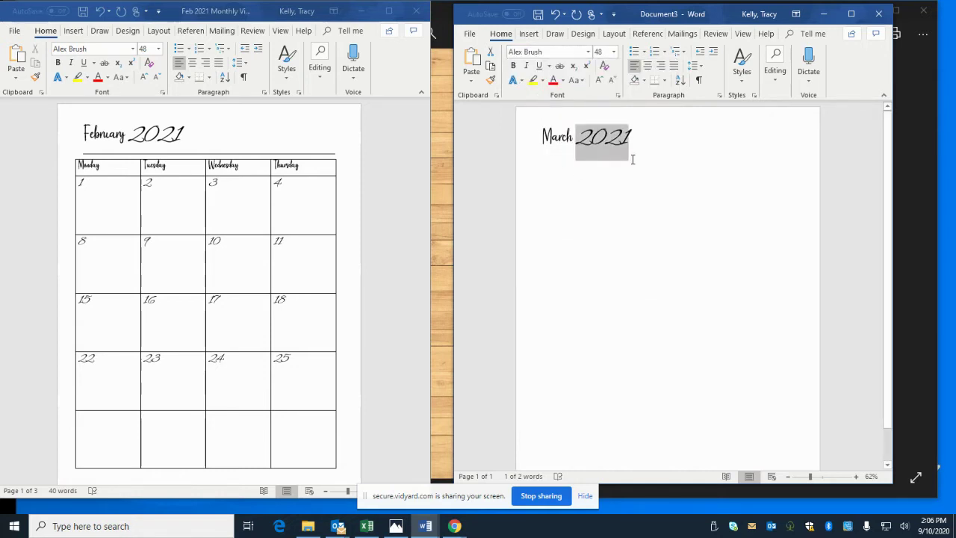
Add a full-width horizontal line made from underscores beneath the March 2021 title
{"action": "left_click", "coordinate": [646, 140]}
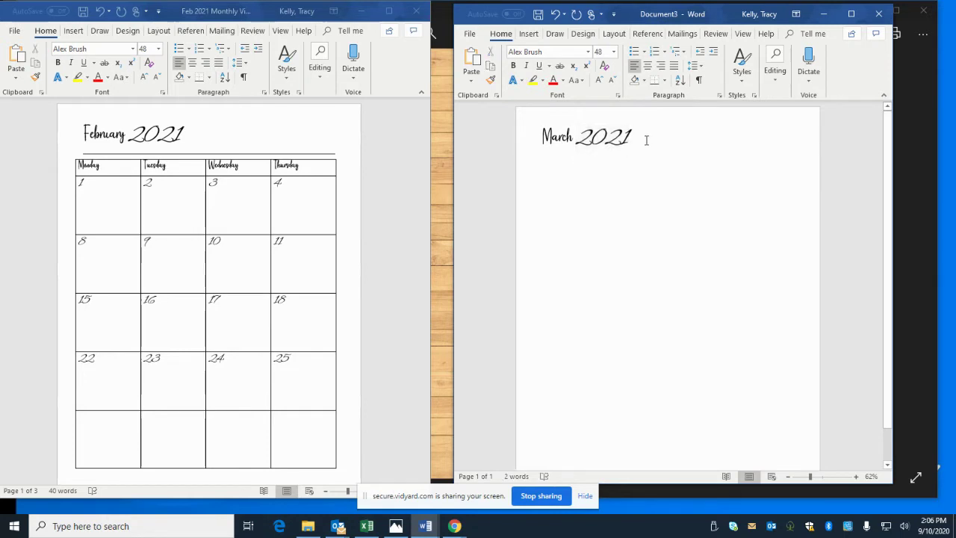
{"action": "key", "text": "Return"}
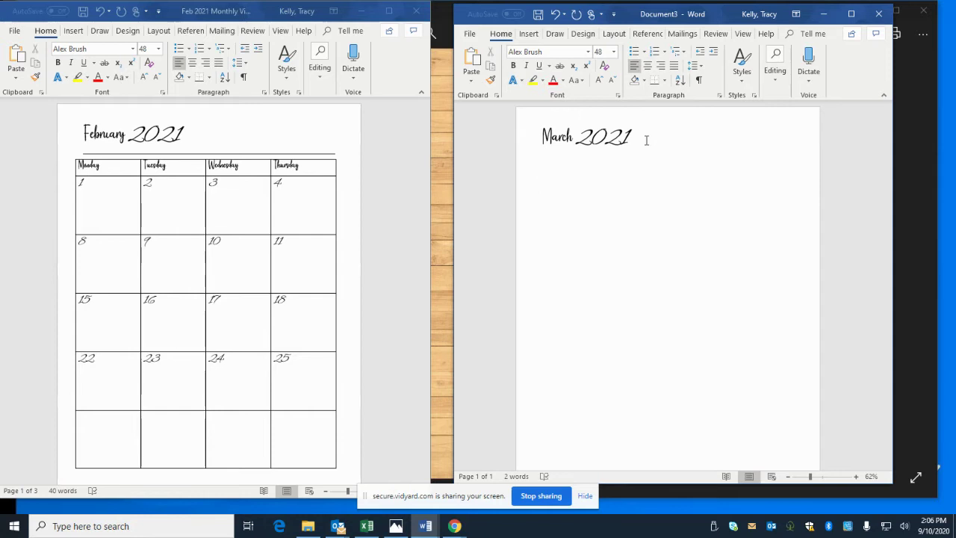
{"action": "type", "text": "_________________"}
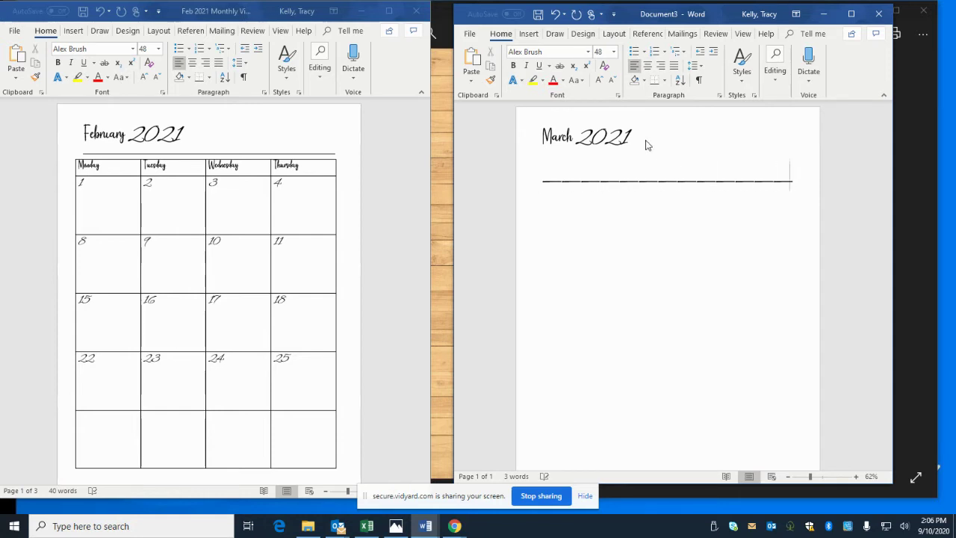
{"action": "key", "text": "Return"}
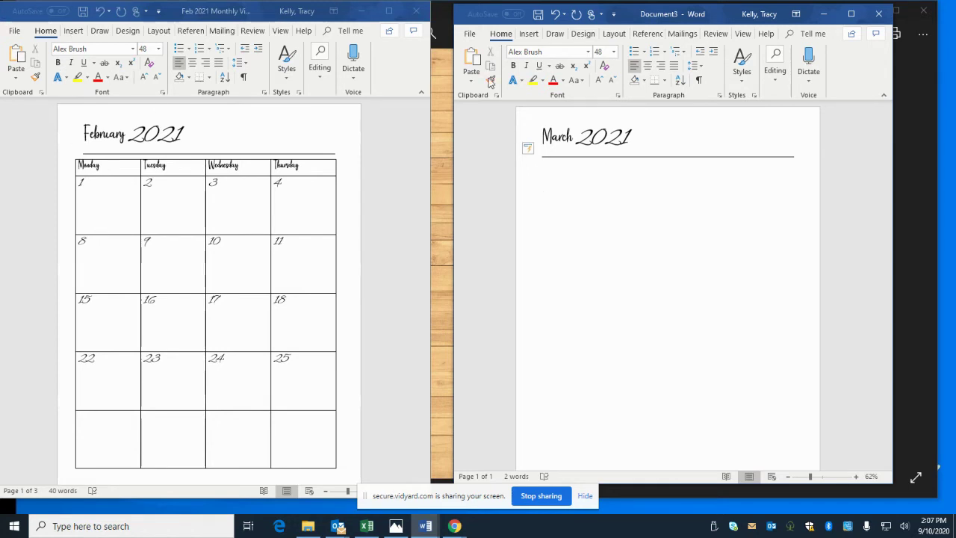
Insert a table with four columns and six rows below the title line
{"action": "left_click", "coordinate": [529, 38]}
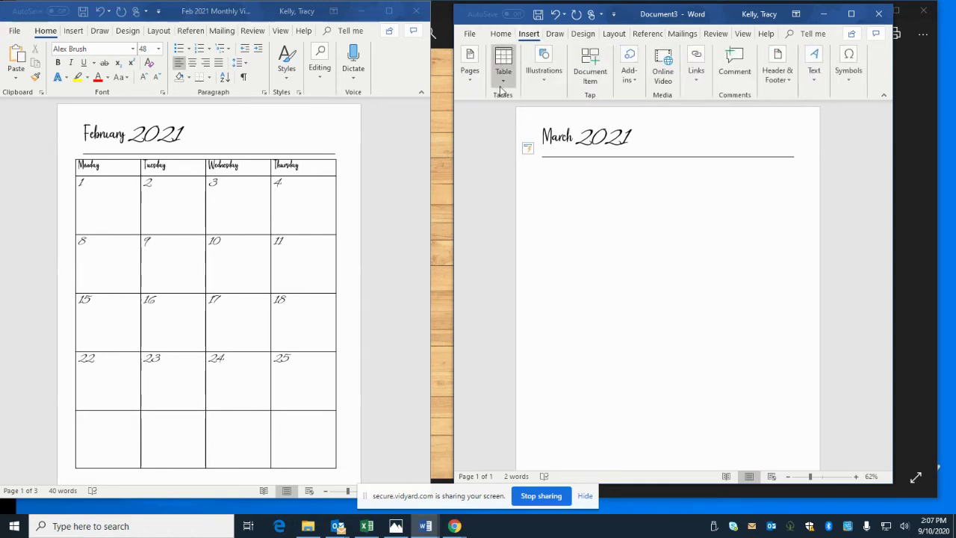
{"action": "left_click", "coordinate": [505, 81]}
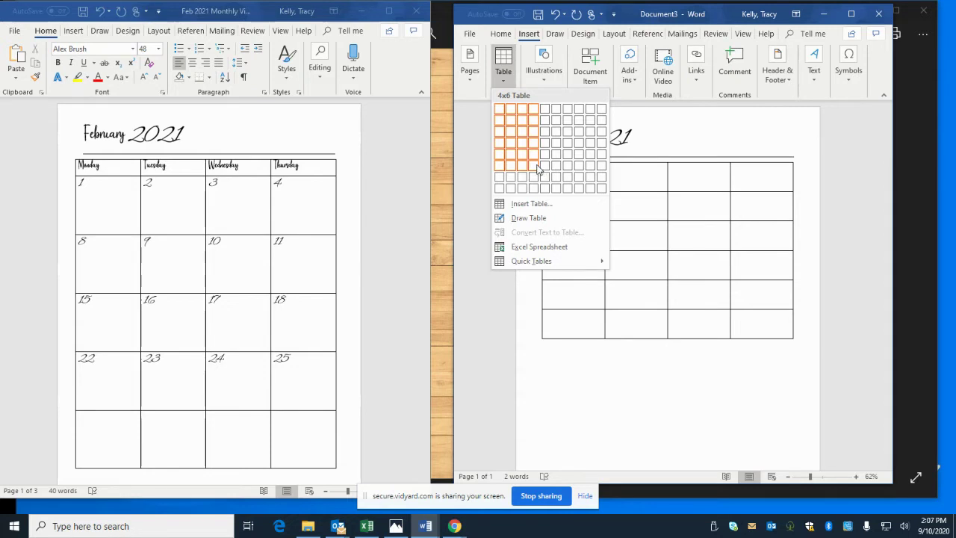
{"action": "left_click", "coordinate": [537, 169]}
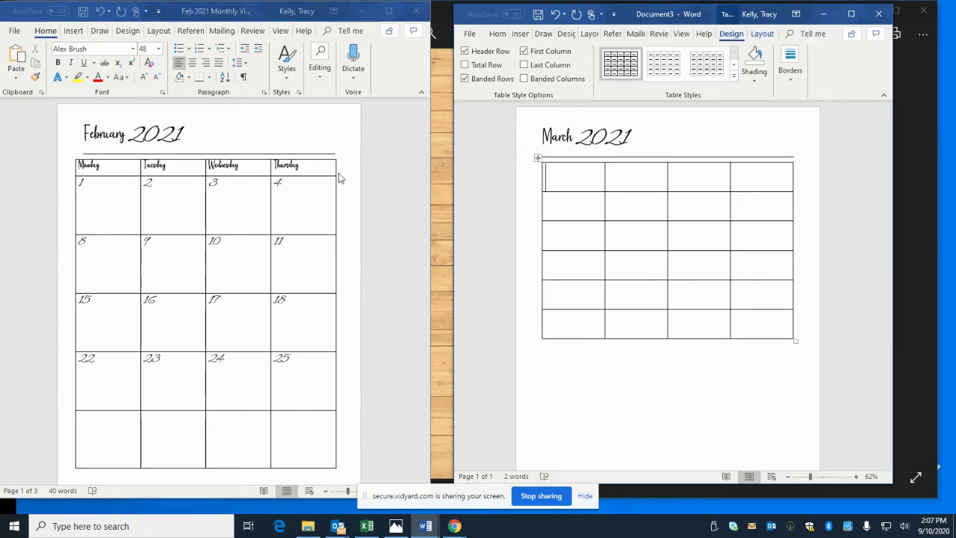
{"action": "type", "text": "Mon"}
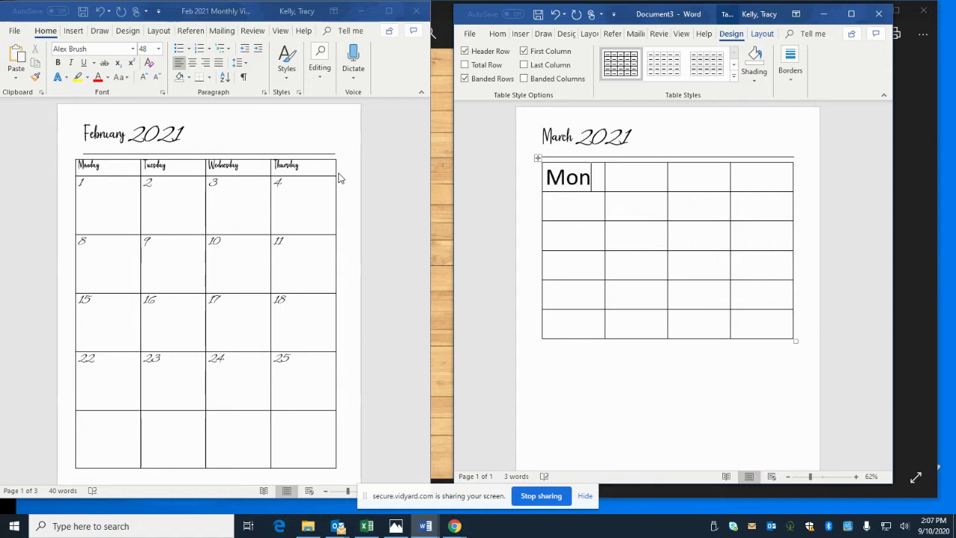
{"action": "key", "text": "BackSpace"}
{"action": "key", "text": "BackSpace"}
{"action": "key", "text": "BackSpace"}
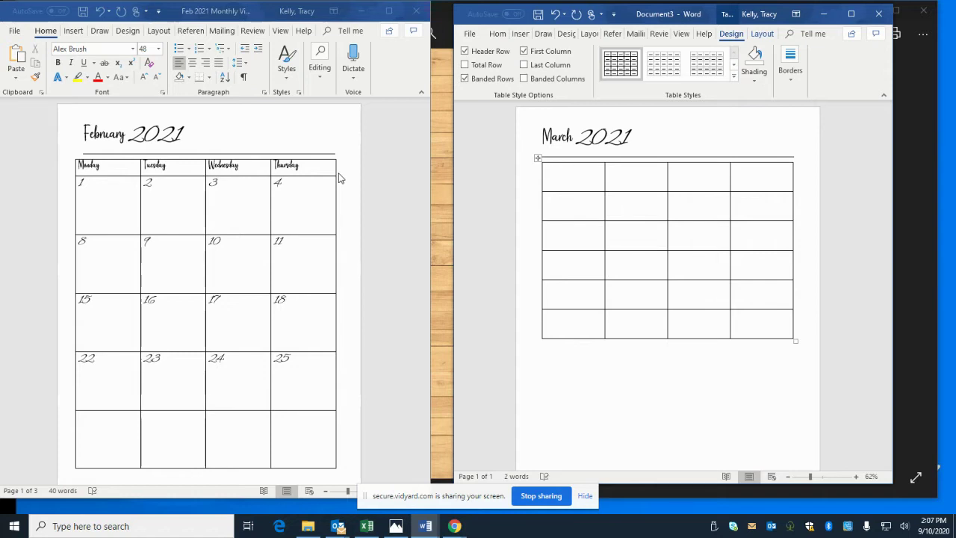
Enter "Monday" in the table's first header cell using Geofany Personal Use at size 26
{"action": "left_click", "coordinate": [496, 35]}
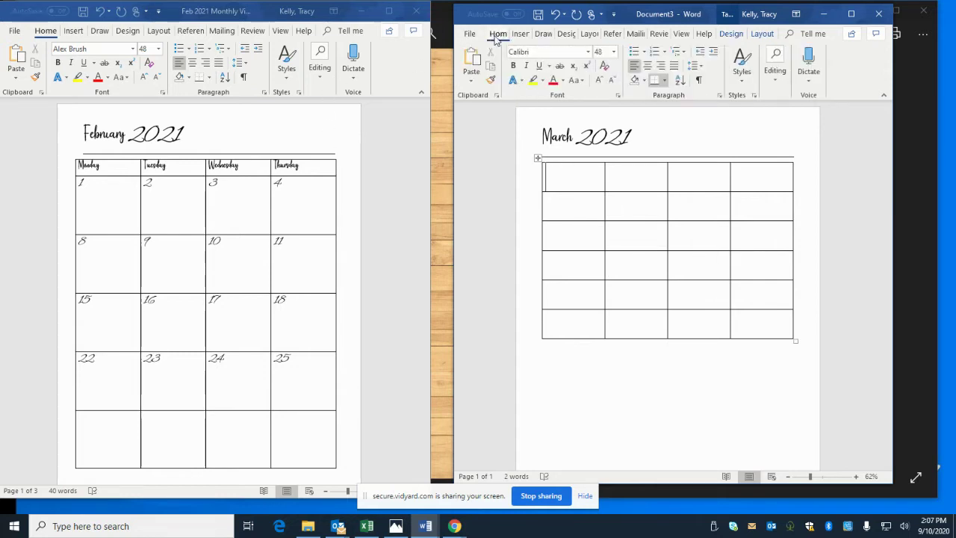
{"action": "left_click", "coordinate": [588, 52]}
{"action": "scroll", "coordinate": [556, 92], "scroll_direction": "up", "scroll_amount": 5}
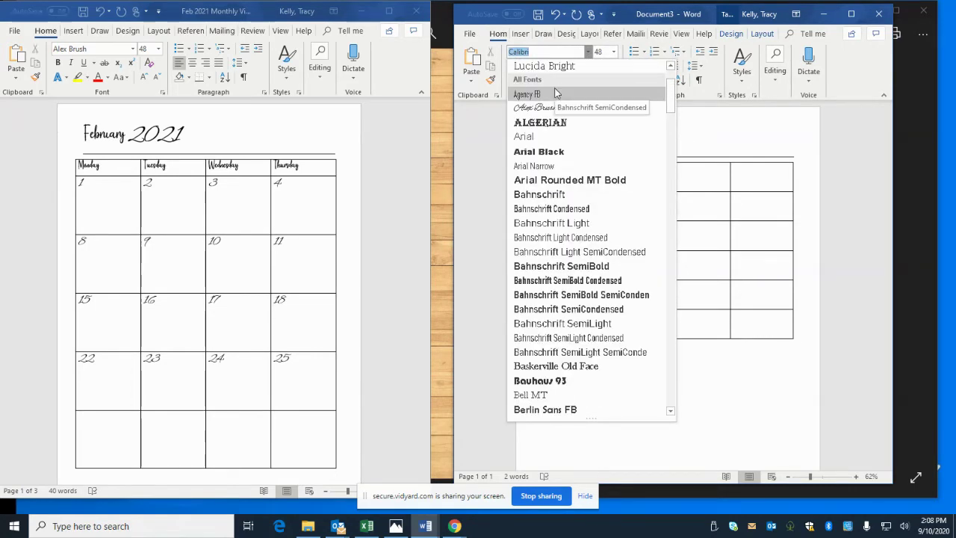
{"action": "scroll", "coordinate": [544, 112], "scroll_direction": "up", "scroll_amount": 2}
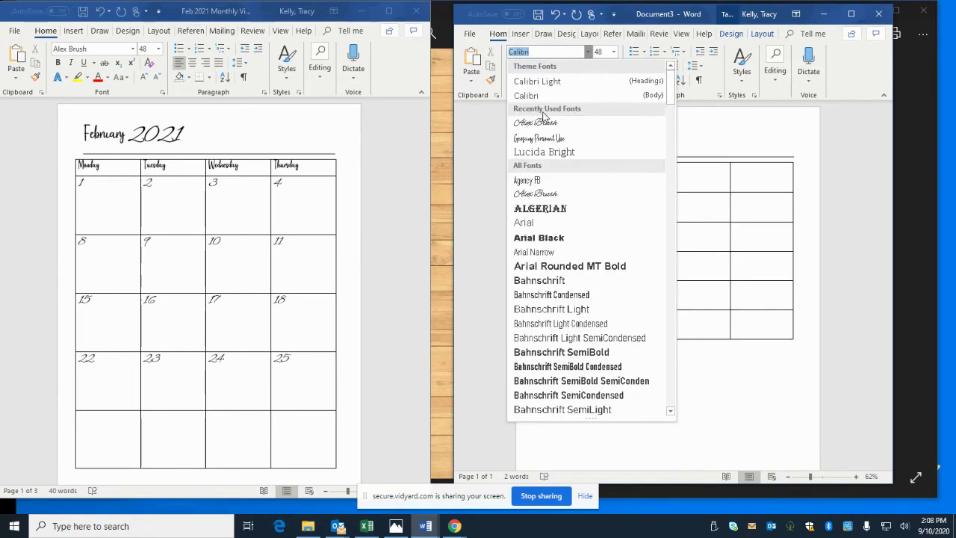
{"action": "left_click", "coordinate": [541, 138]}
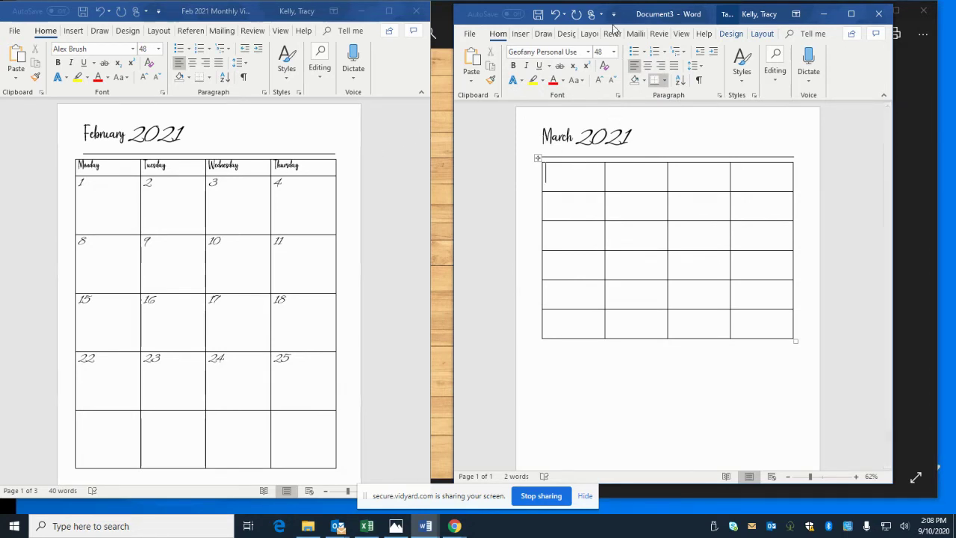
{"action": "left_click", "coordinate": [613, 52]}
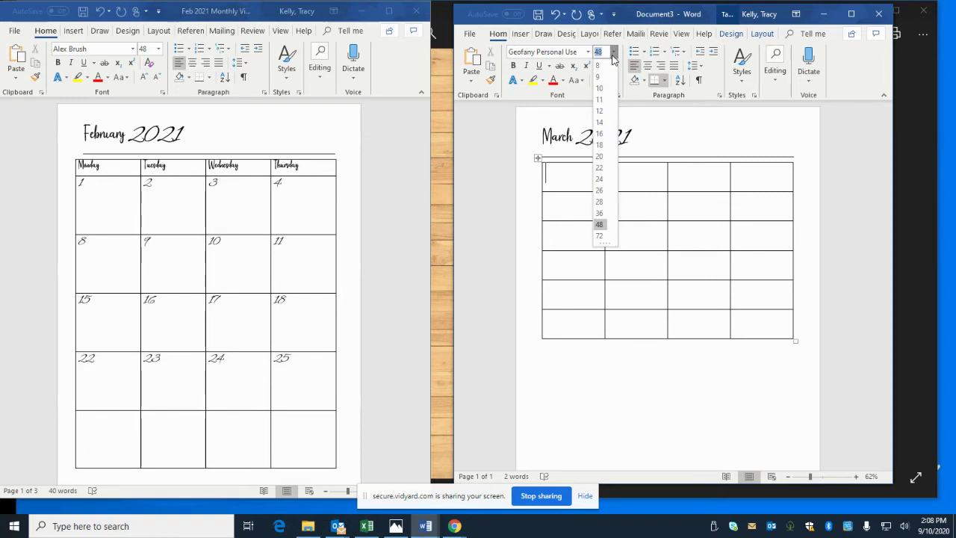
{"action": "left_click", "coordinate": [599, 190]}
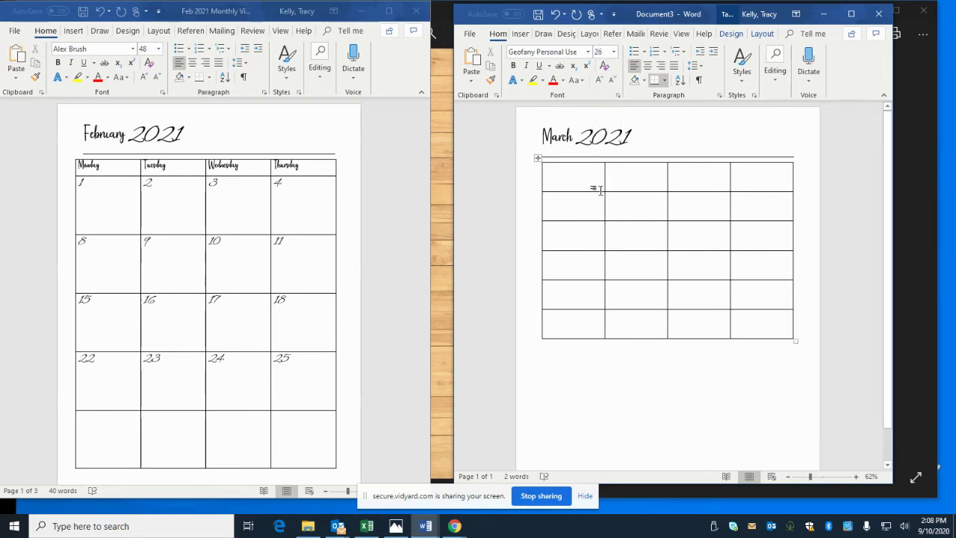
{"action": "type", "text": "Monday"}
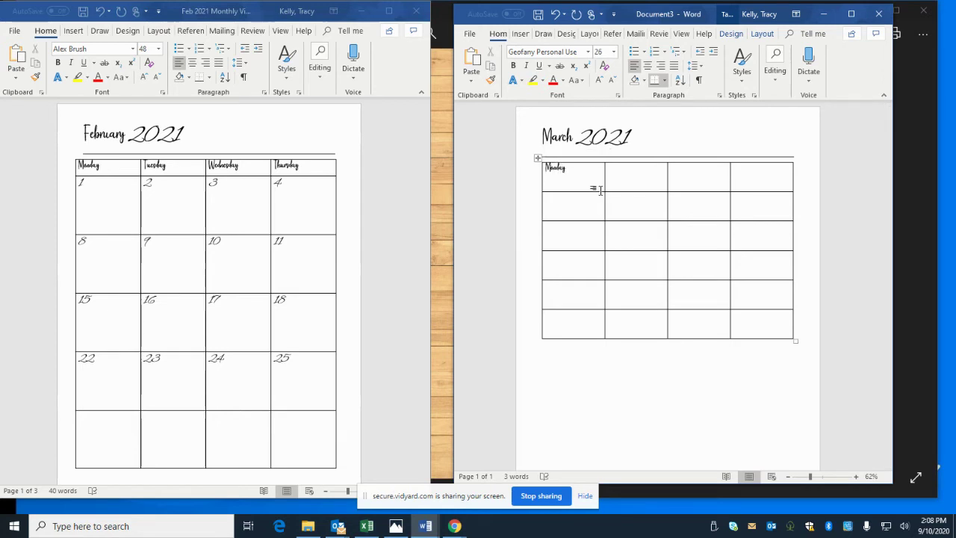
{"action": "key", "text": "Tab"}
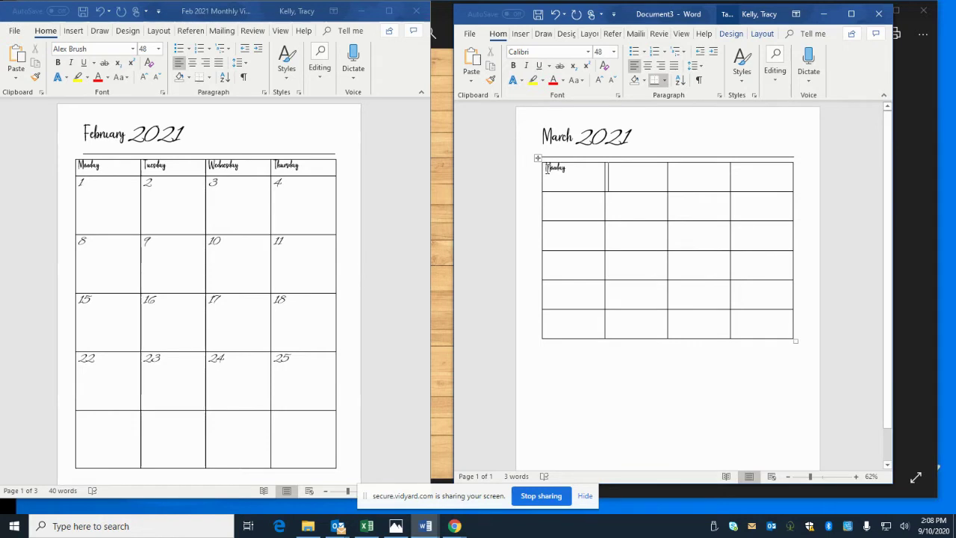
Set the font of the three empty header cells after Monday to Geofany Personal Use
{"action": "left_click_drag", "start_coordinate": [626, 168], "coordinate": [755, 170]}
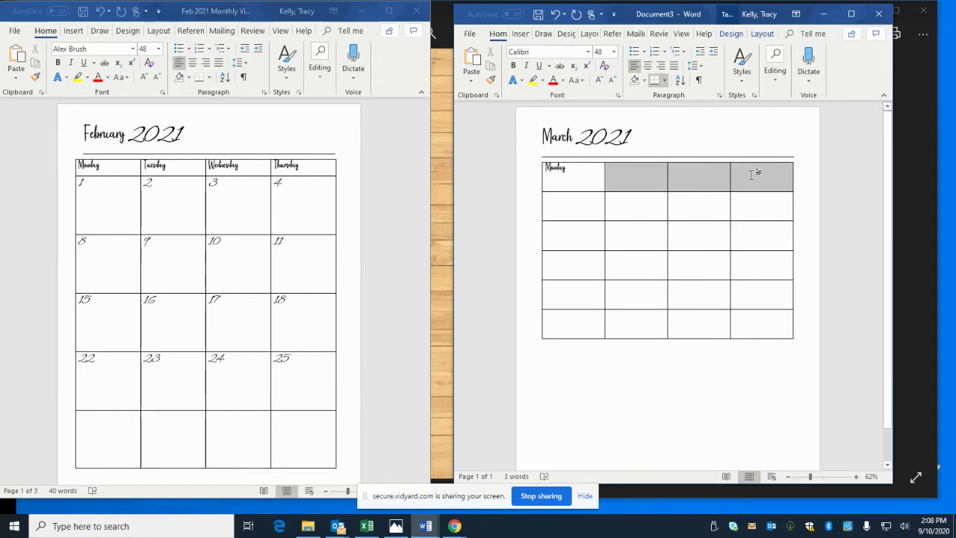
{"action": "left_click", "coordinate": [588, 52]}
{"action": "scroll", "coordinate": [553, 95], "scroll_direction": "up", "scroll_amount": 5}
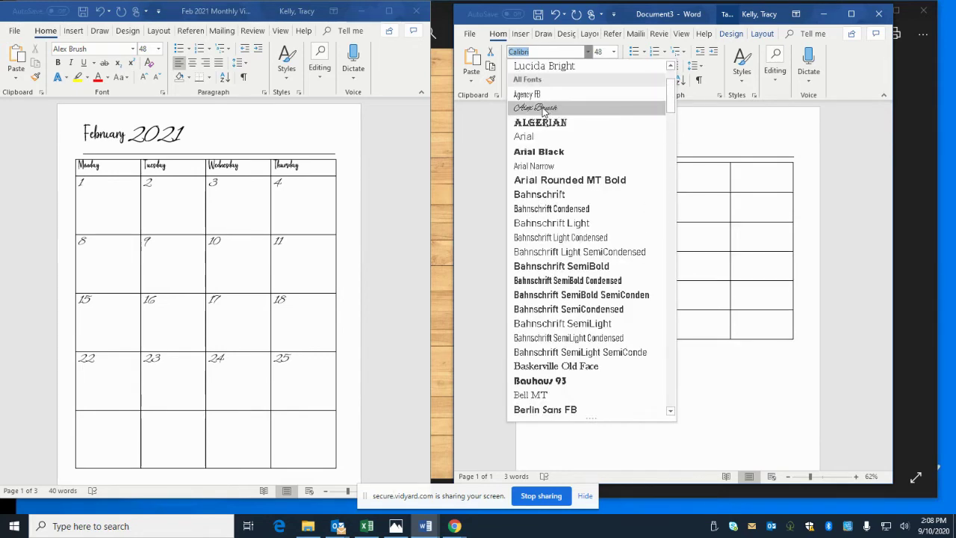
{"action": "scroll", "coordinate": [542, 112], "scroll_direction": "up", "scroll_amount": 2}
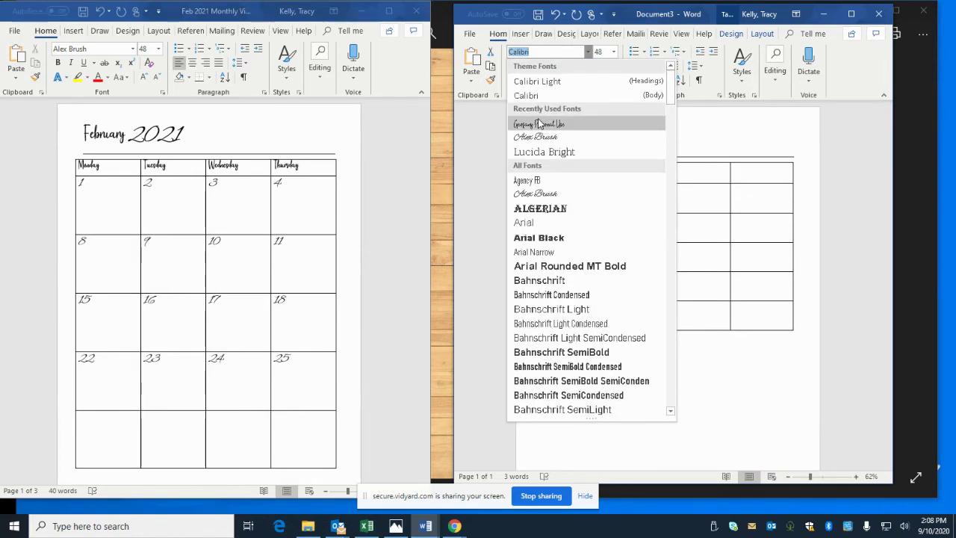
{"action": "left_click", "coordinate": [538, 123]}
Set the font size of the three empty header cells after Monday to 26
{"action": "left_click", "coordinate": [612, 175]}
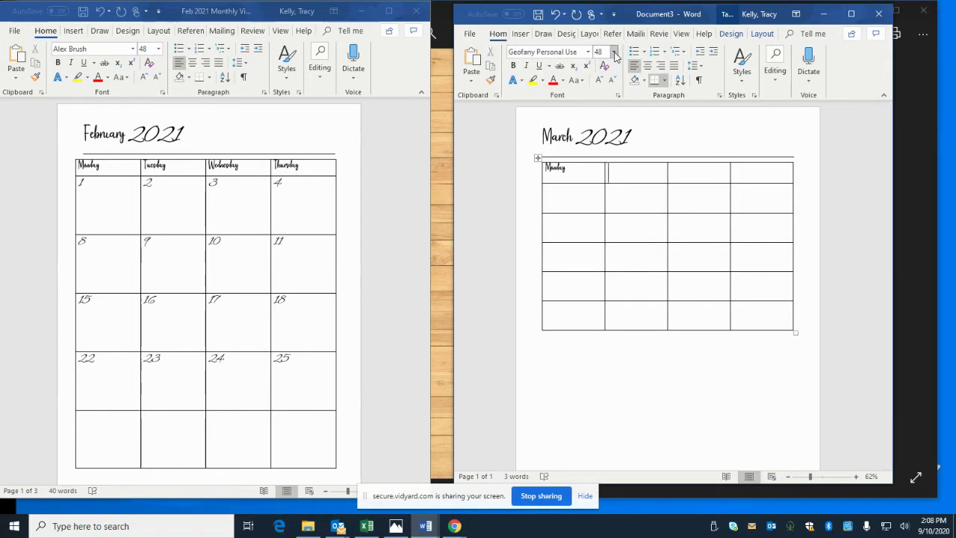
{"action": "left_click", "coordinate": [615, 56]}
{"action": "left_click", "coordinate": [636, 190]}
{"action": "left_click_drag", "start_coordinate": [633, 169], "coordinate": [766, 168]}
{"action": "left_click", "coordinate": [613, 51]}
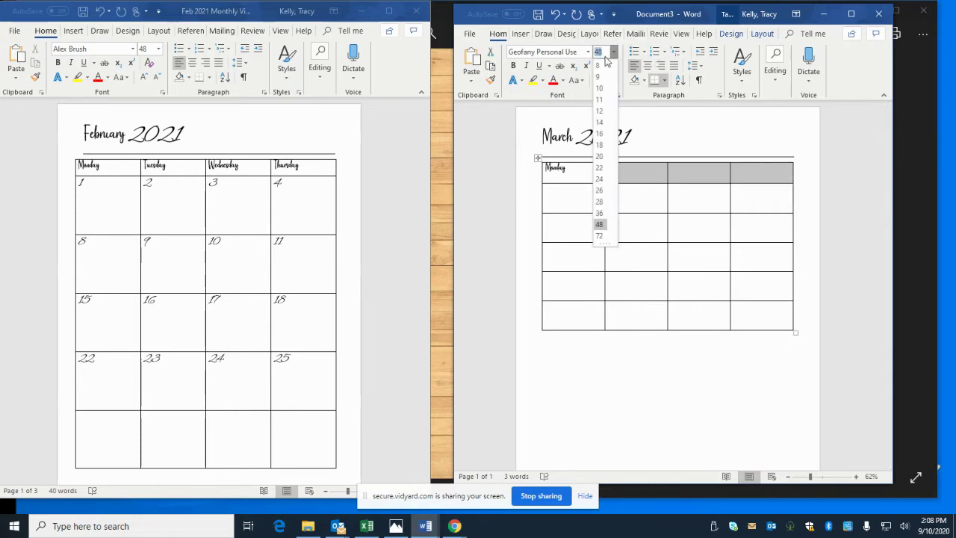
{"action": "left_click", "coordinate": [600, 190]}
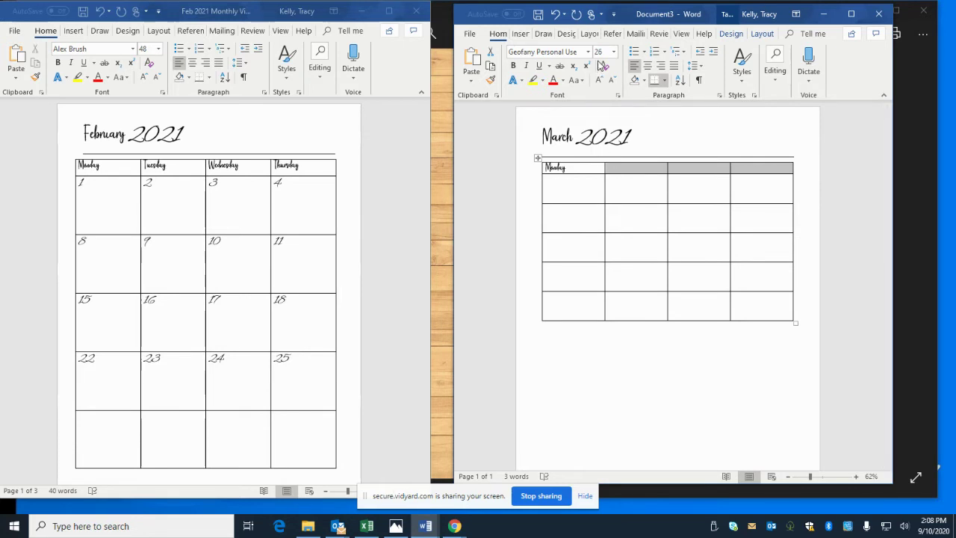
Enter "Tuesday", "Wednesday" and "Thursday" in the three empty header cells after Monday
{"action": "left_click", "coordinate": [614, 165]}
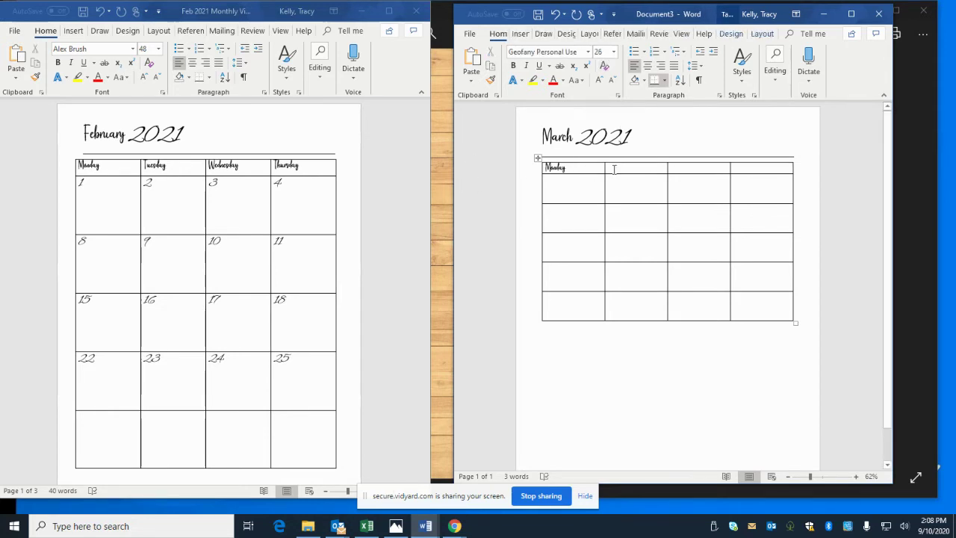
{"action": "type", "text": "Tuesday "}
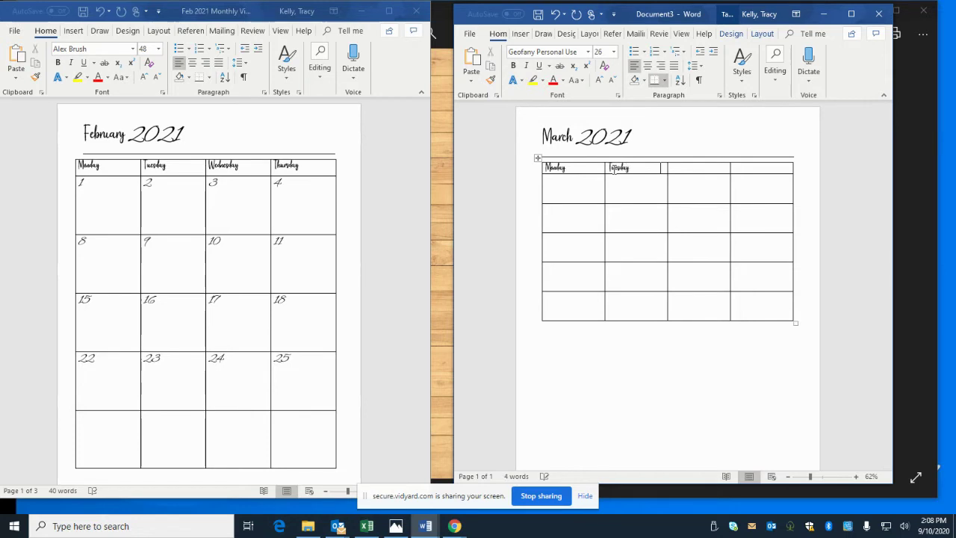
{"action": "type", "text": "Wednesday"}
{"action": "key", "text": "Tab"}
{"action": "type", "text": "Thur"}
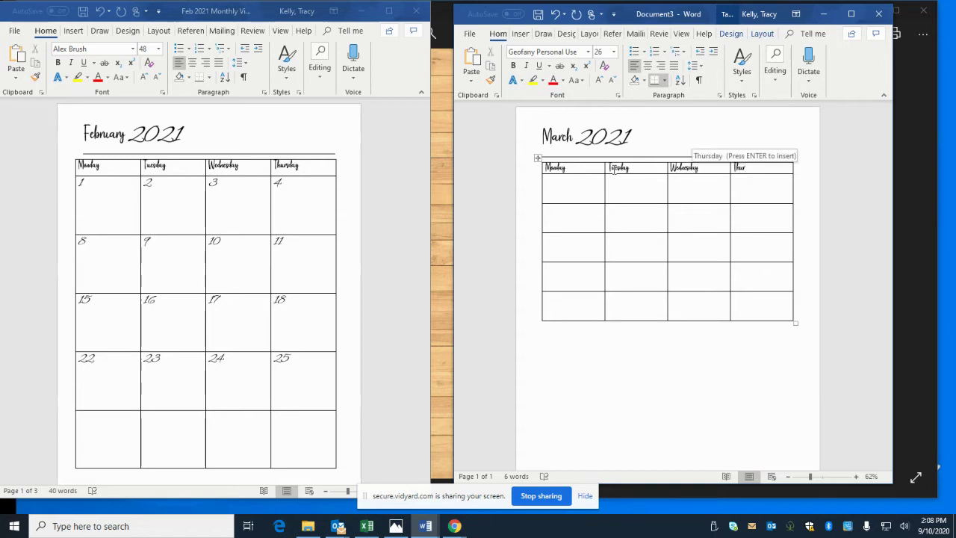
{"action": "type", "text": "sday"}
{"action": "key", "text": "Return"}
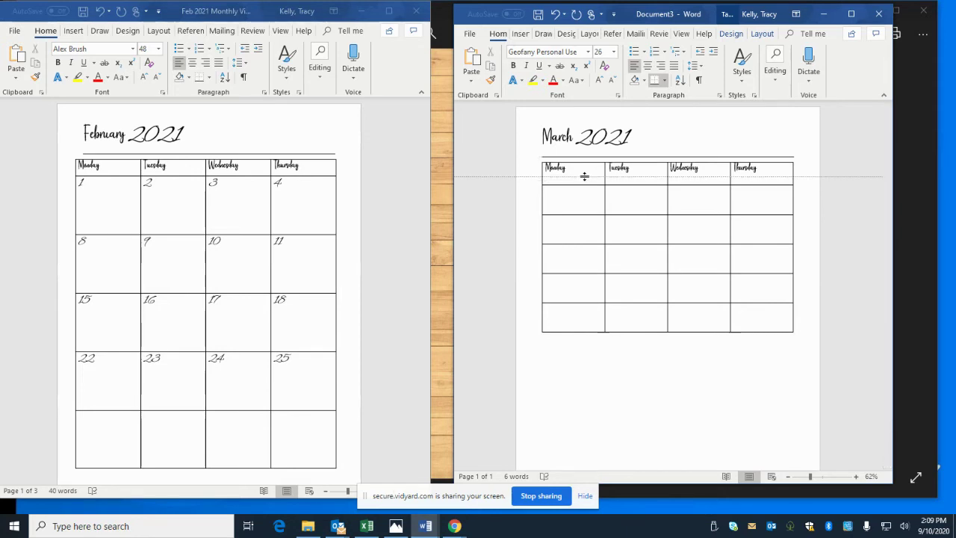
Set the four weekday headers to font size 36 and try to reduce the header row's height
{"action": "left_click", "coordinate": [545, 167]}
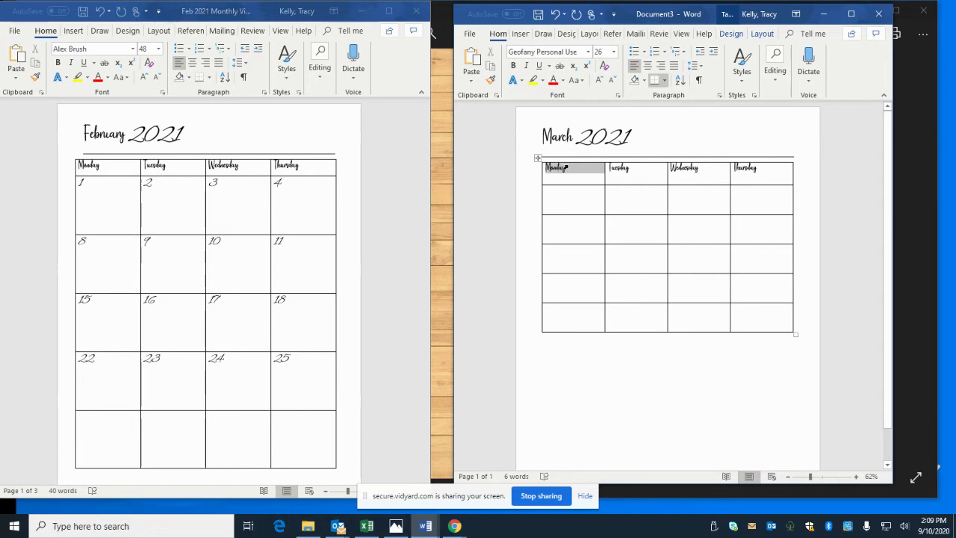
{"action": "left_click", "coordinate": [613, 52]}
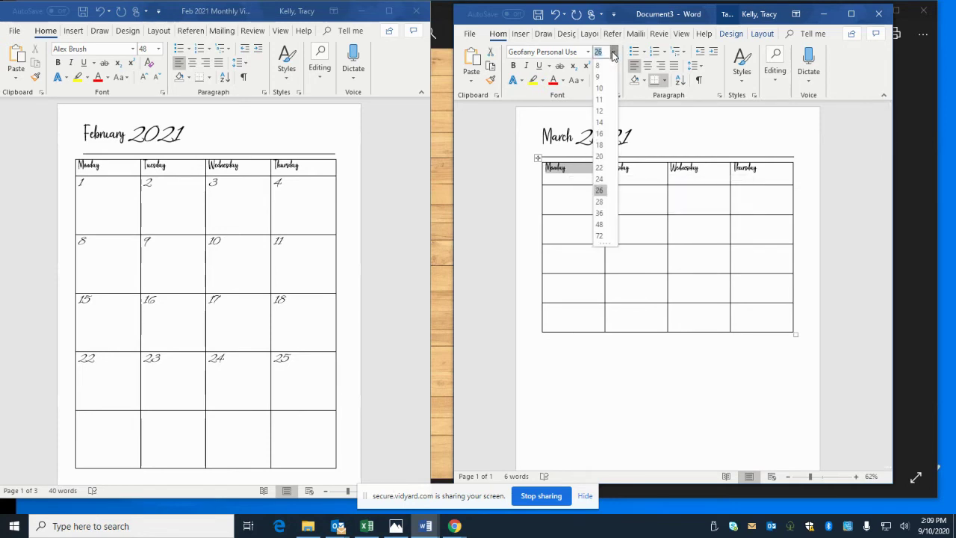
{"action": "left_click", "coordinate": [600, 213]}
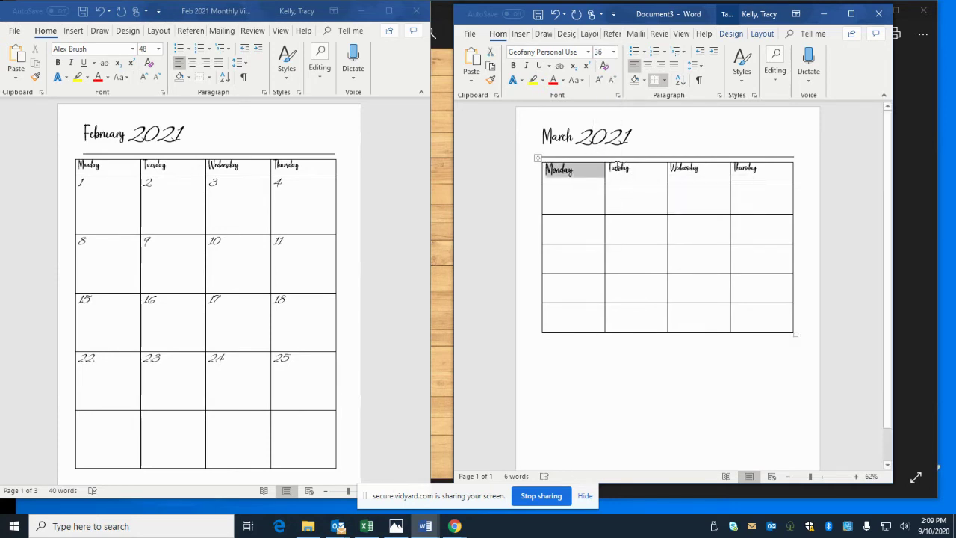
{"action": "left_click_drag", "start_coordinate": [605, 172], "coordinate": [751, 169]}
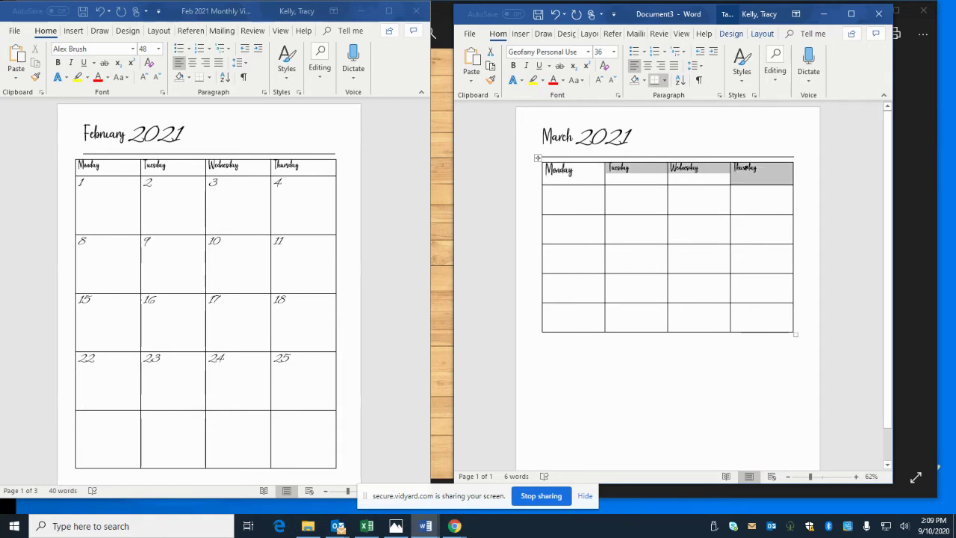
{"action": "left_click", "coordinate": [614, 52]}
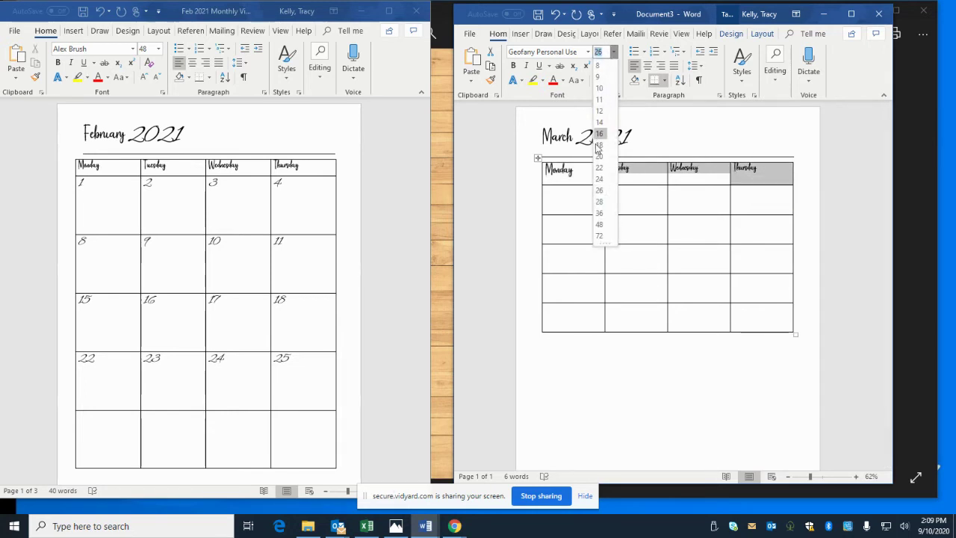
{"action": "left_click", "coordinate": [600, 213]}
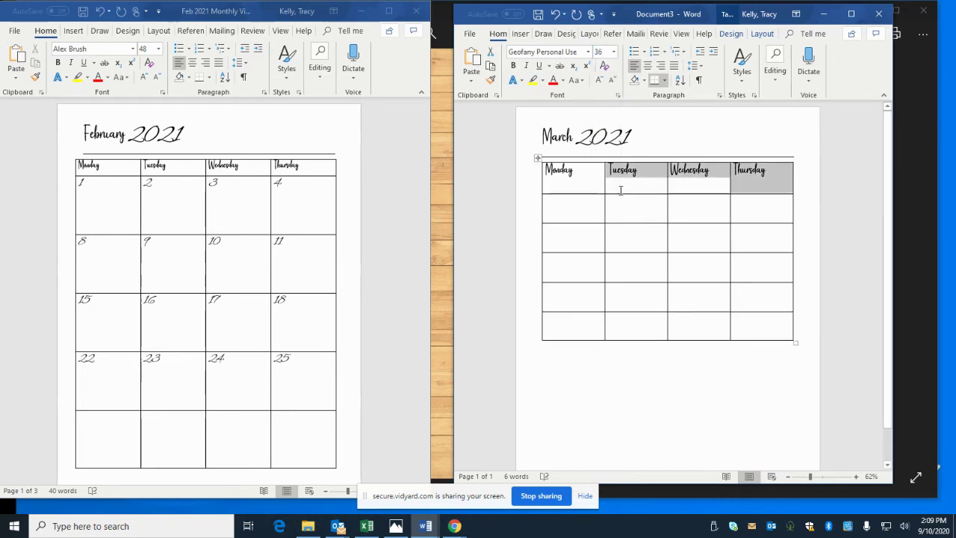
{"action": "left_click", "coordinate": [601, 191]}
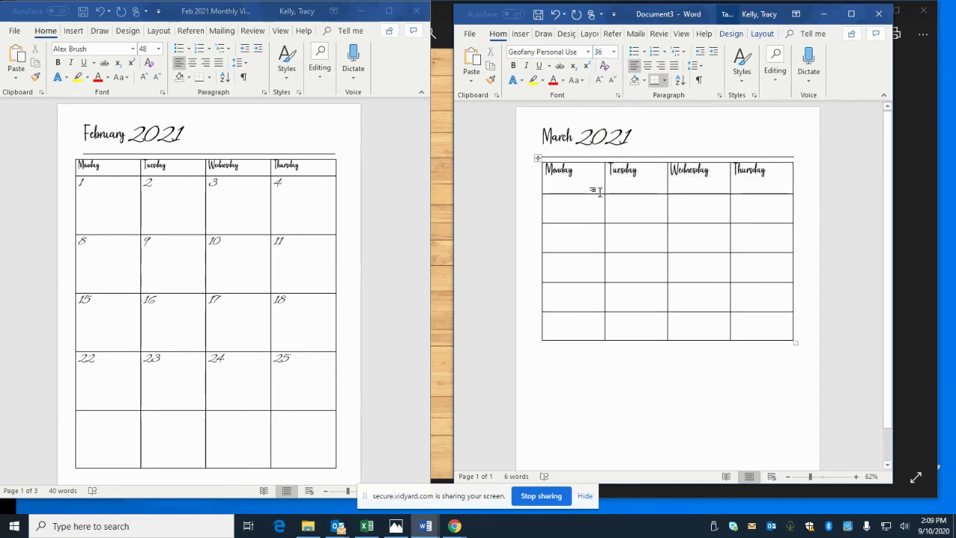
{"action": "left_click_drag", "start_coordinate": [600, 193], "coordinate": [600, 184]}
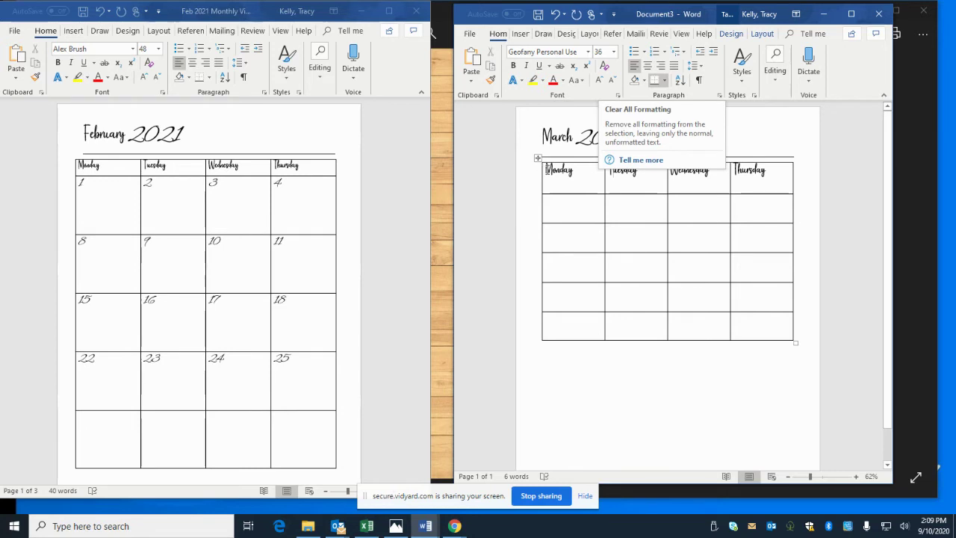
Set all four weekday headers to font size 28 and try to tighten the header row's height
{"action": "left_click_drag", "start_coordinate": [544, 170], "coordinate": [774, 173]}
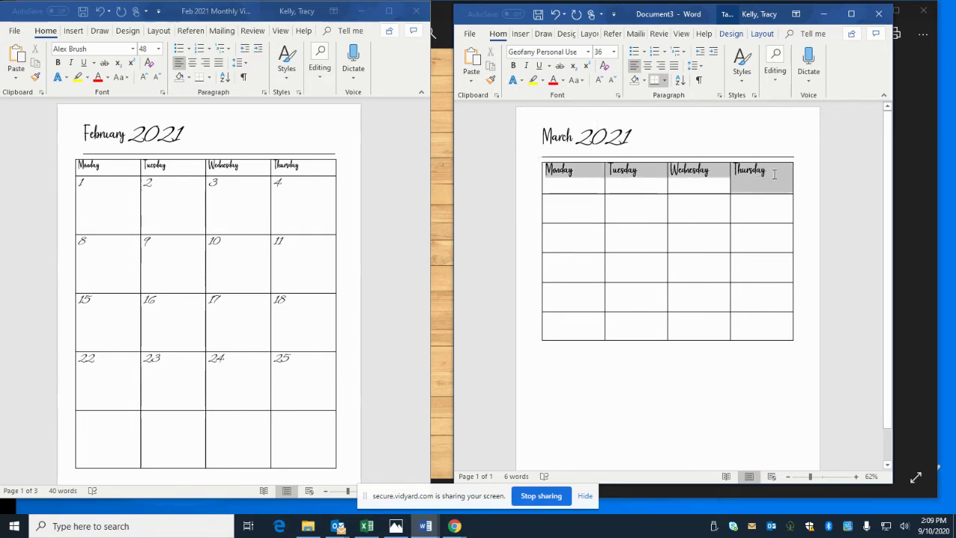
{"action": "left_click", "coordinate": [613, 52]}
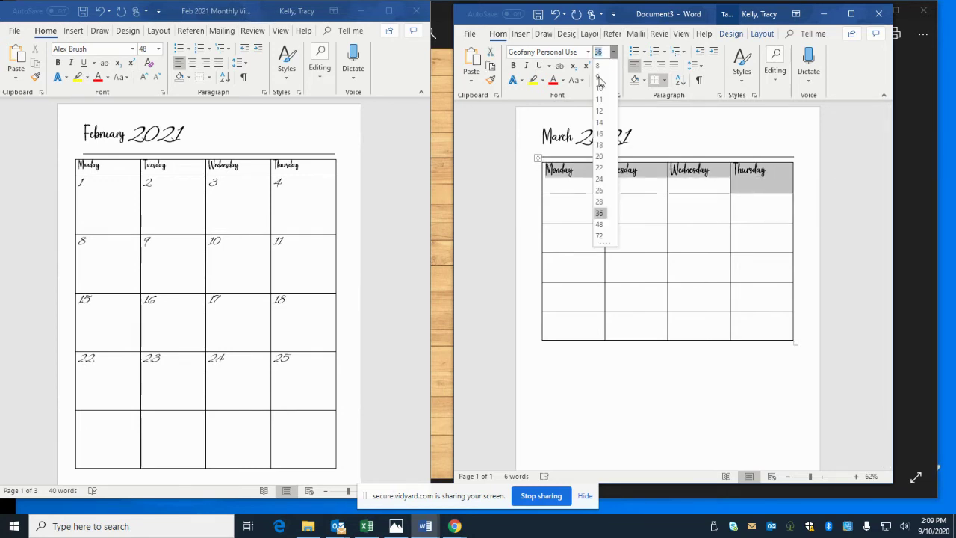
{"action": "left_click", "coordinate": [601, 201]}
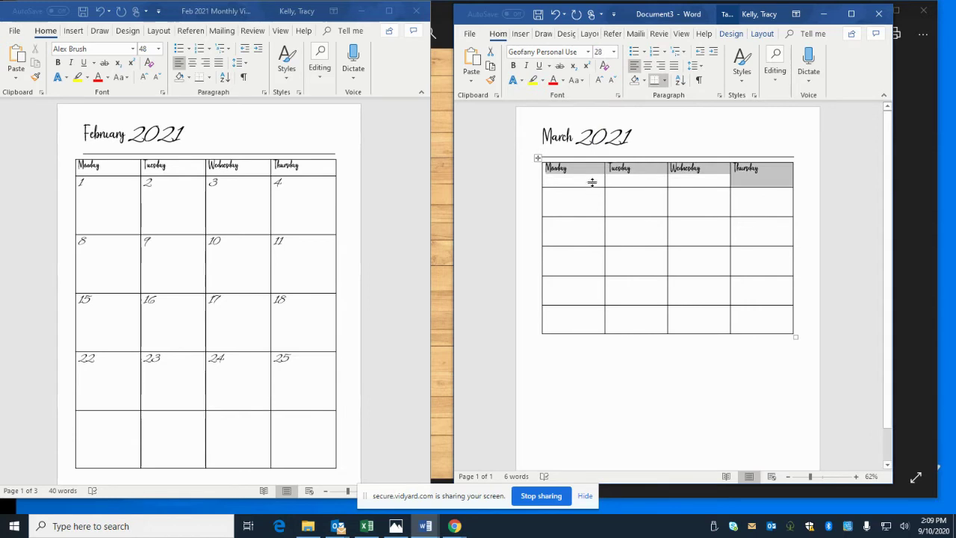
{"action": "left_click", "coordinate": [592, 182]}
{"action": "left_click_drag", "start_coordinate": [593, 181], "coordinate": [595, 181]}
Apply italics to the four weekday headers and remove the italics again
{"action": "double_click", "coordinate": [580, 180]}
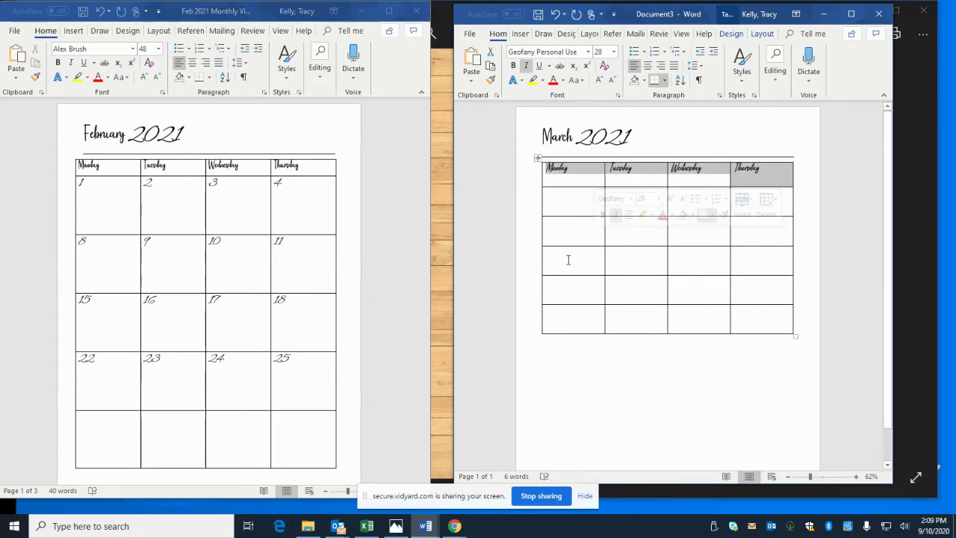
{"action": "left_click", "coordinate": [560, 220]}
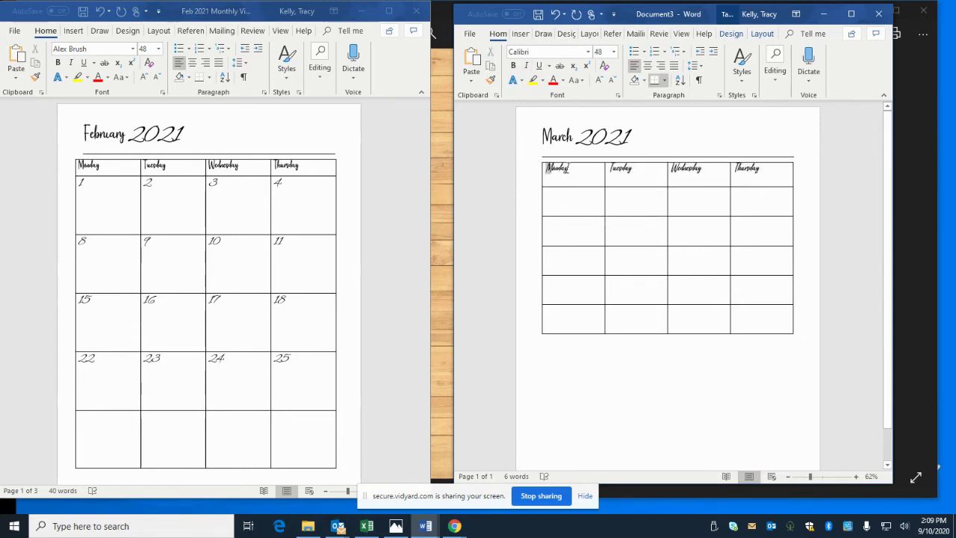
{"action": "double_click", "coordinate": [564, 169]}
{"action": "left_click", "coordinate": [551, 194]}
{"action": "left_click_drag", "start_coordinate": [546, 169], "coordinate": [765, 169]}
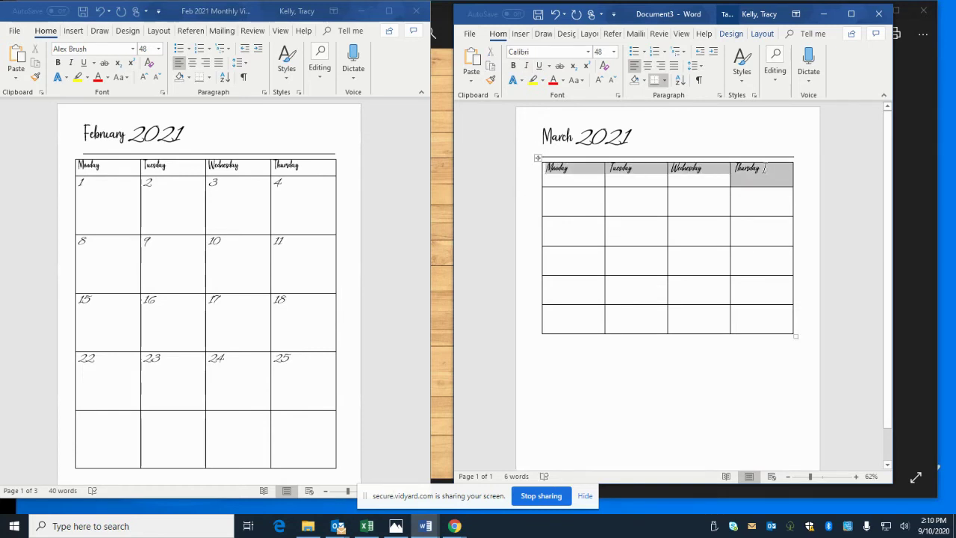
{"action": "left_click", "coordinate": [528, 65]}
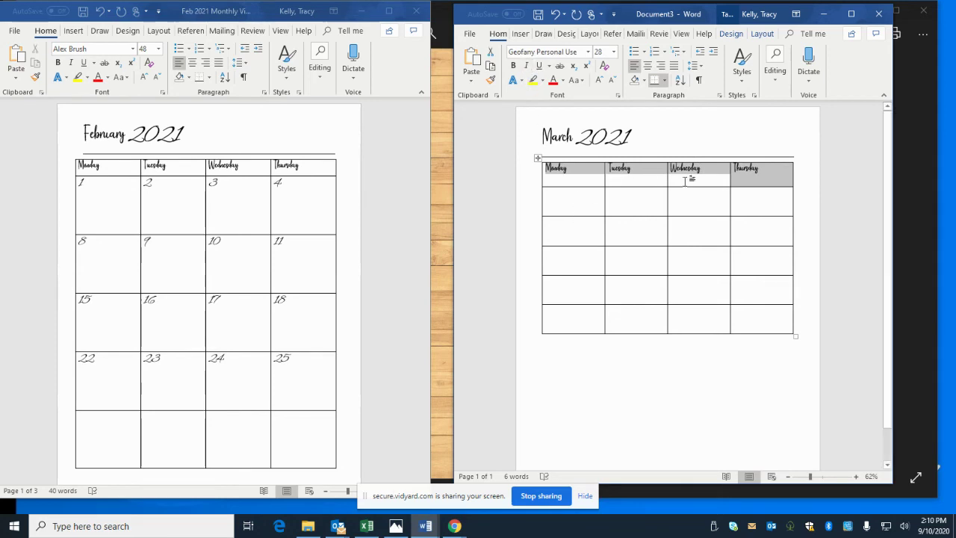
{"action": "left_click", "coordinate": [565, 180]}
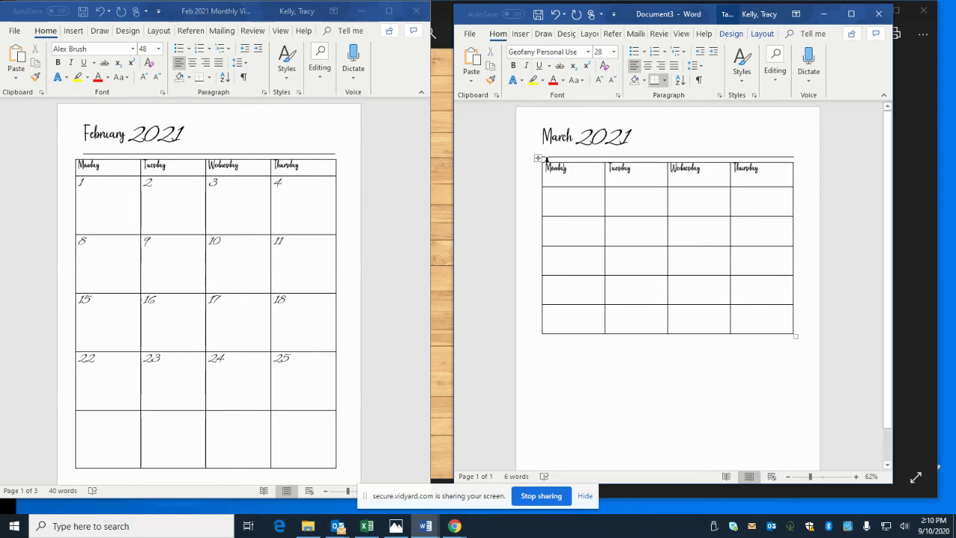
Try centre and right alignment on the Monday header and return it to left alignment
{"action": "left_click_drag", "start_coordinate": [546, 167], "coordinate": [590, 167]}
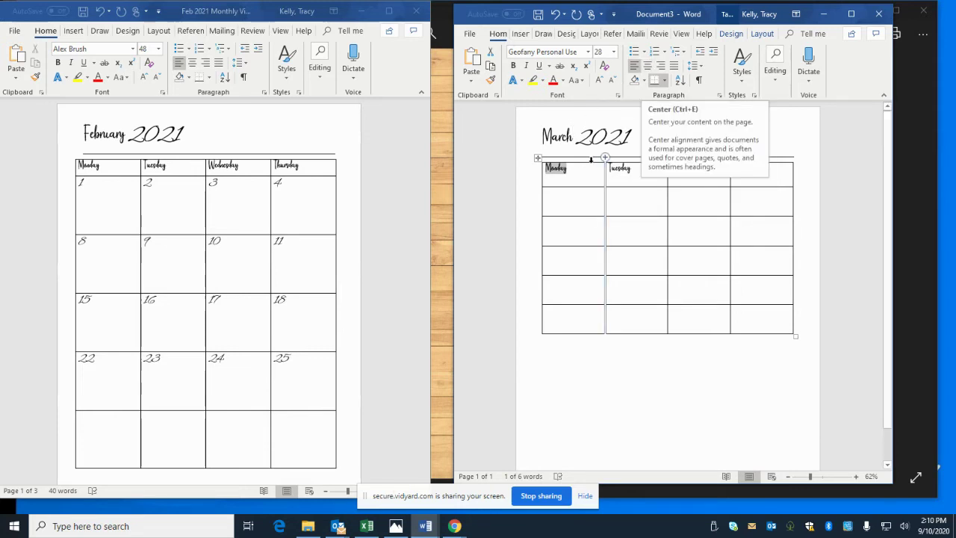
{"action": "left_click", "coordinate": [648, 66]}
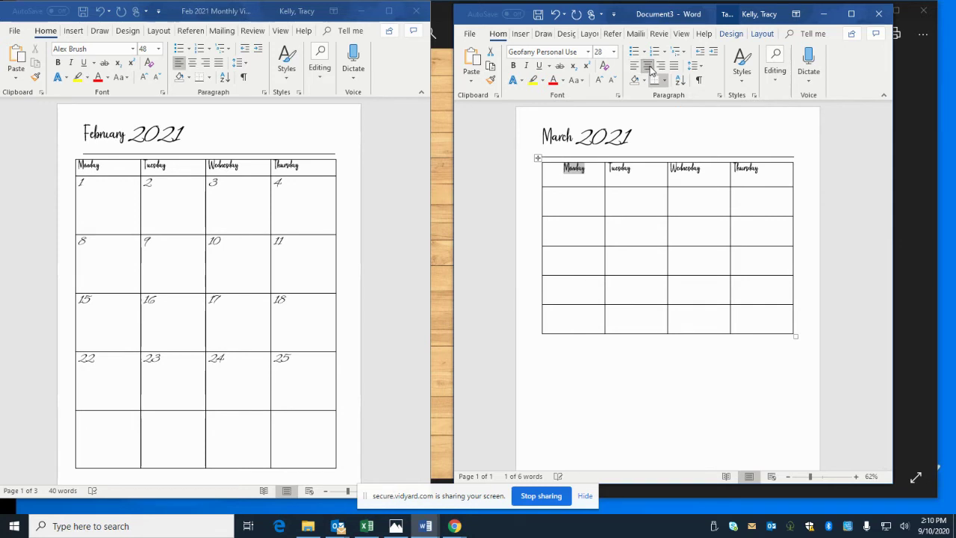
{"action": "left_click", "coordinate": [661, 66]}
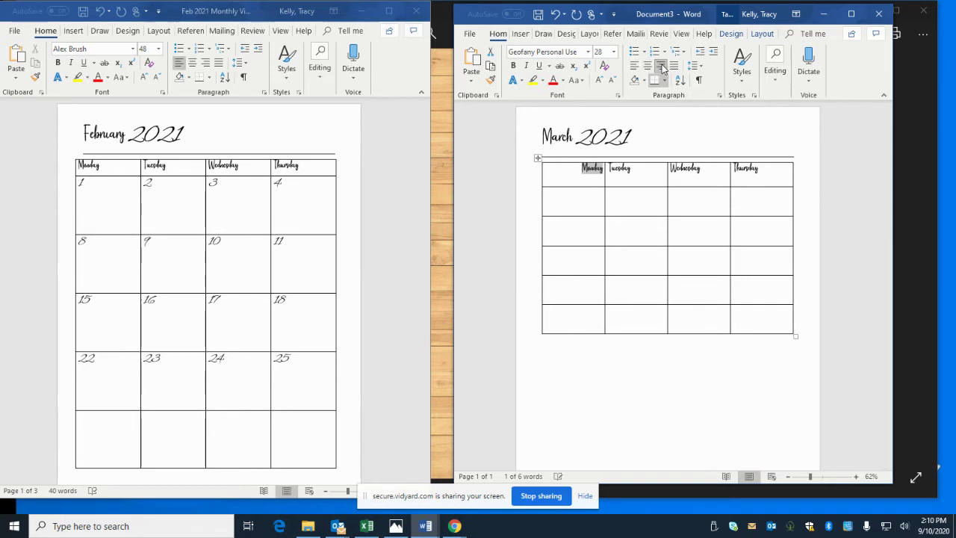
{"action": "left_click", "coordinate": [634, 65]}
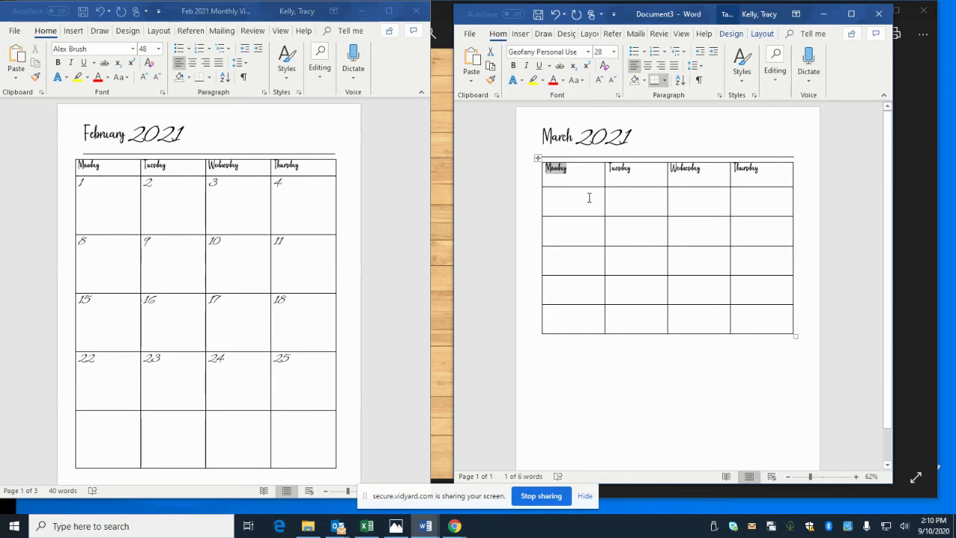
Enlarge the March table downward to nearly fill the page, like the February example
{"action": "left_click", "coordinate": [556, 201]}
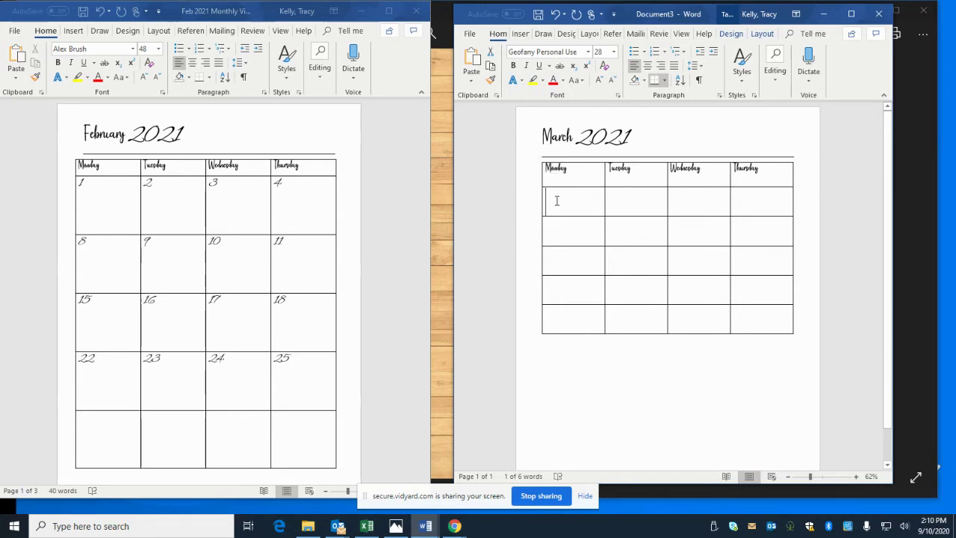
{"action": "left_click_drag", "start_coordinate": [557, 201], "coordinate": [754, 326]}
{"action": "left_click", "coordinate": [668, 414]}
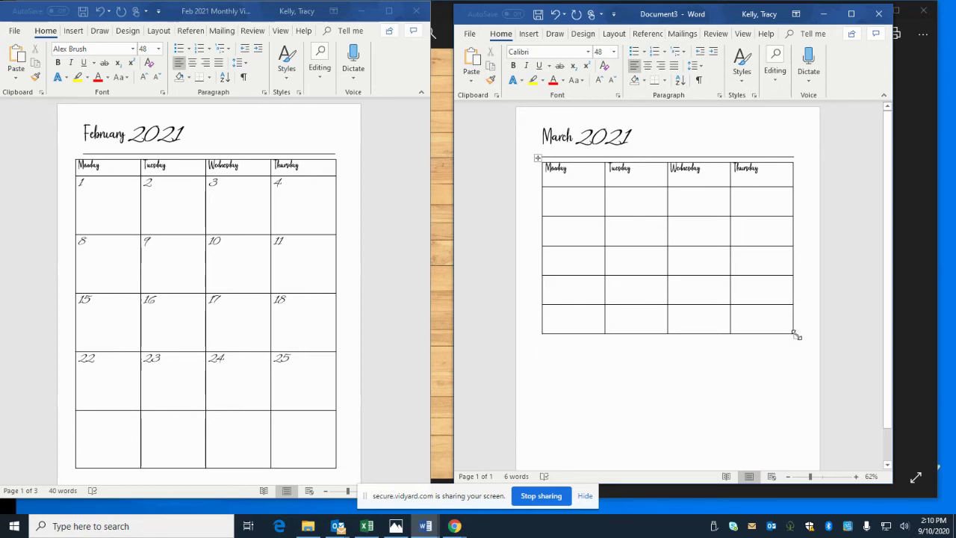
{"action": "left_click_drag", "start_coordinate": [796, 335], "coordinate": [791, 374]}
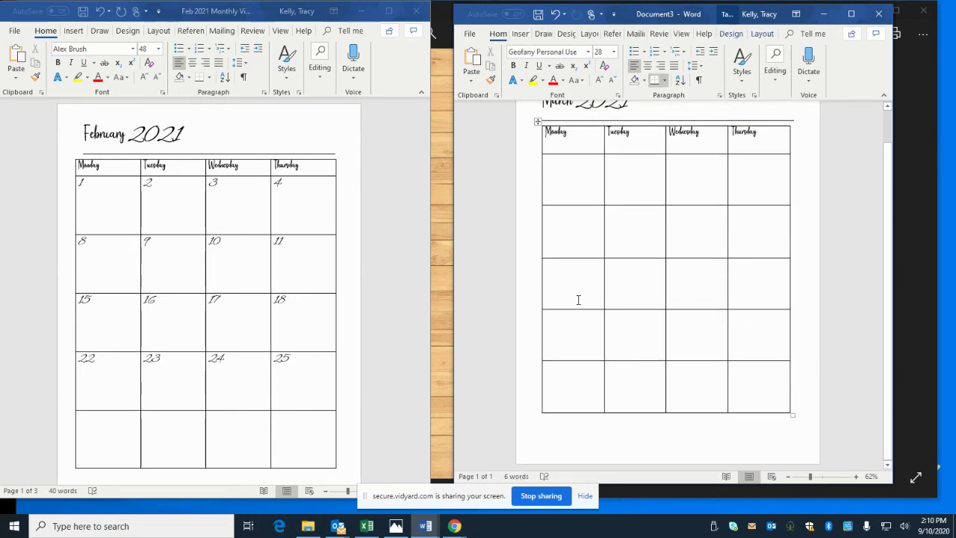
{"action": "scroll", "coordinate": [576, 299], "scroll_direction": "up", "scroll_amount": 1}
{"action": "scroll", "coordinate": [578, 298], "scroll_direction": "up", "scroll_amount": 1}
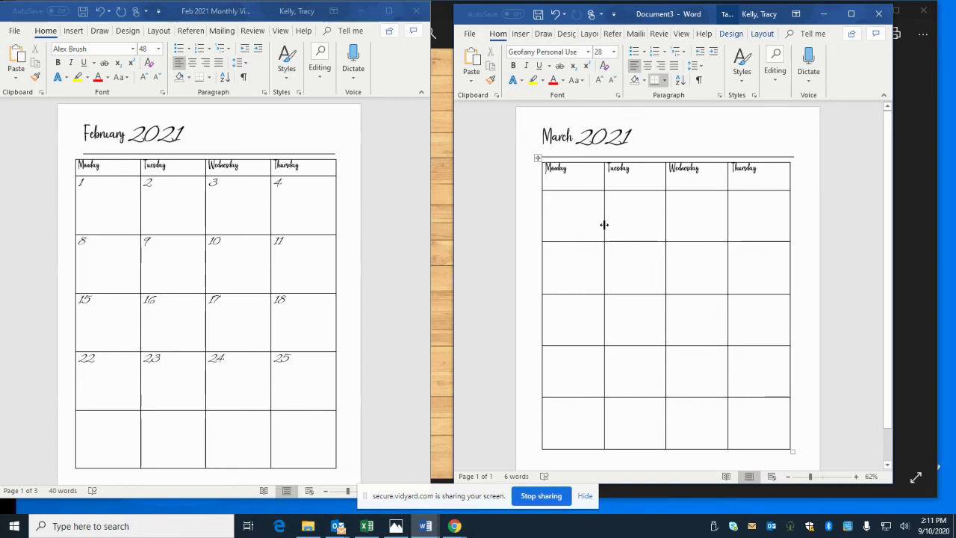
Distribute the five empty rows below the weekday headers to equal heights, maximizing the window for this and restoring it
{"action": "left_click_drag", "start_coordinate": [564, 217], "coordinate": [782, 440]}
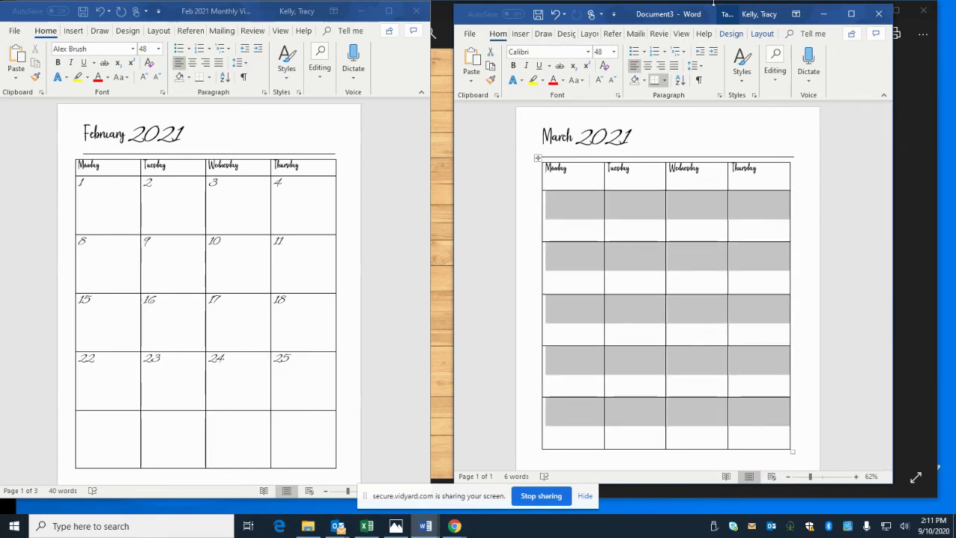
{"action": "left_click", "coordinate": [853, 18]}
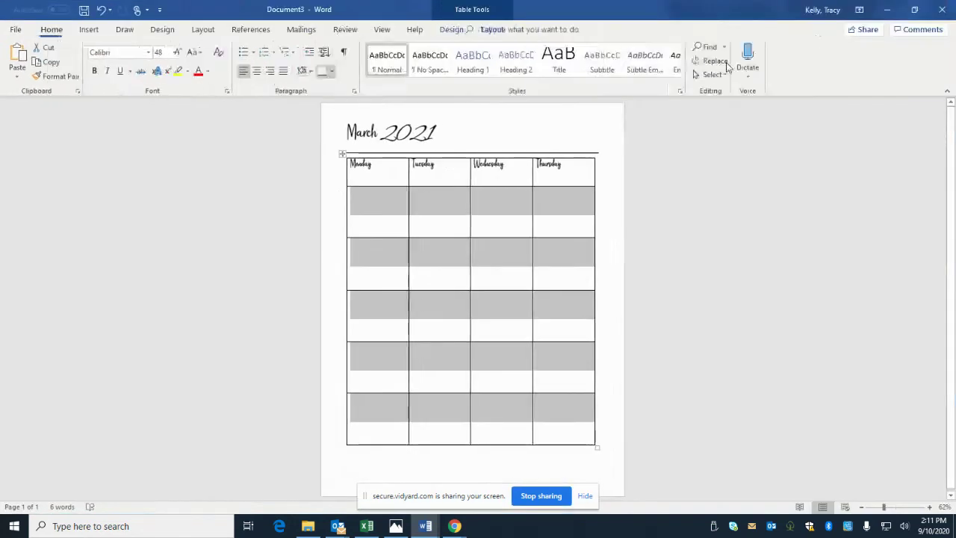
{"action": "left_click", "coordinate": [453, 30]}
{"action": "left_click", "coordinate": [492, 29]}
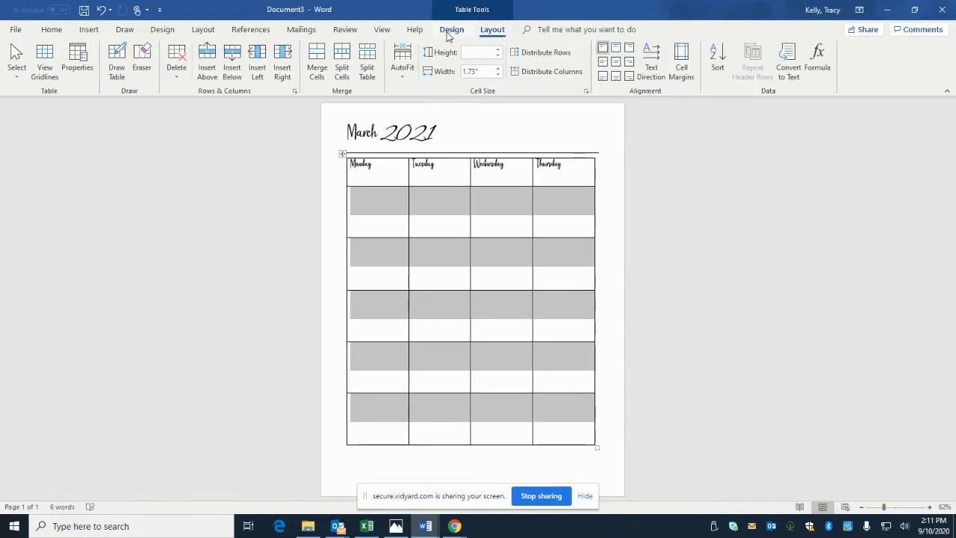
{"action": "left_click", "coordinate": [555, 56]}
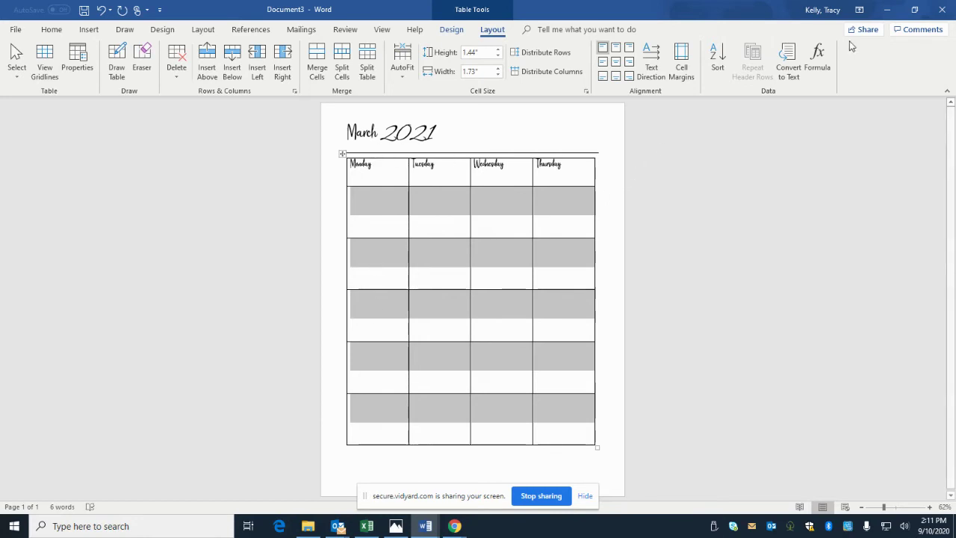
{"action": "left_click", "coordinate": [914, 10]}
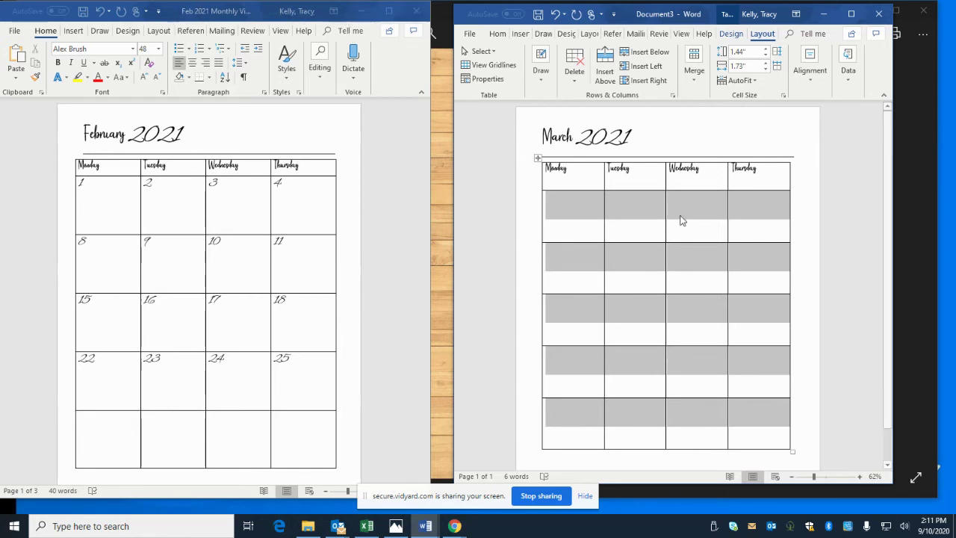
Bring up the February example's second page with the Friday, Saturday, Sunday and Notes columns, and deselect the March table's rows
{"action": "scroll", "coordinate": [293, 228], "scroll_direction": "down", "scroll_amount": 10}
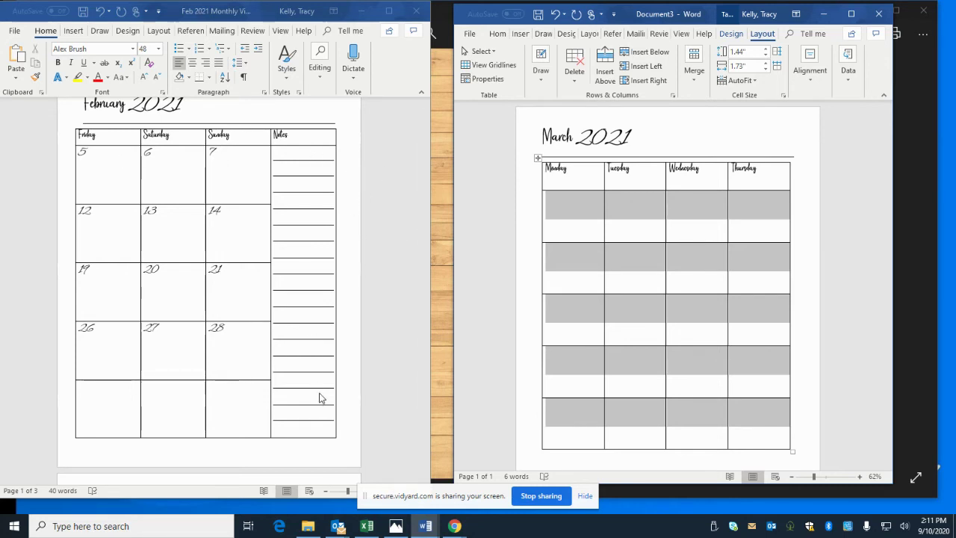
{"action": "left_click", "coordinate": [835, 284]}
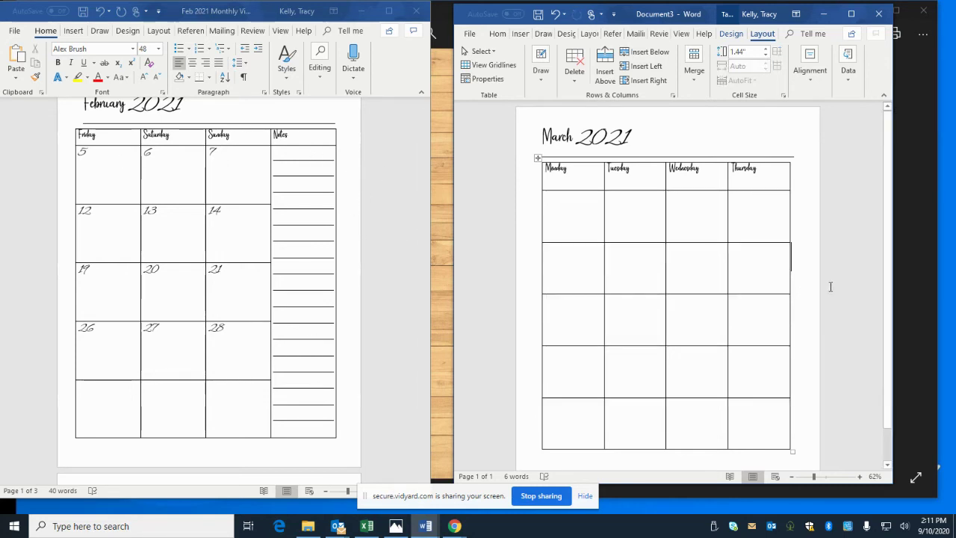
Copy the March 2021 title, line and weekday table, and paste the copy below the existing table
{"action": "scroll", "coordinate": [830, 284], "scroll_direction": "down", "scroll_amount": 1}
{"action": "scroll", "coordinate": [557, 171], "scroll_direction": "up", "scroll_amount": 1}
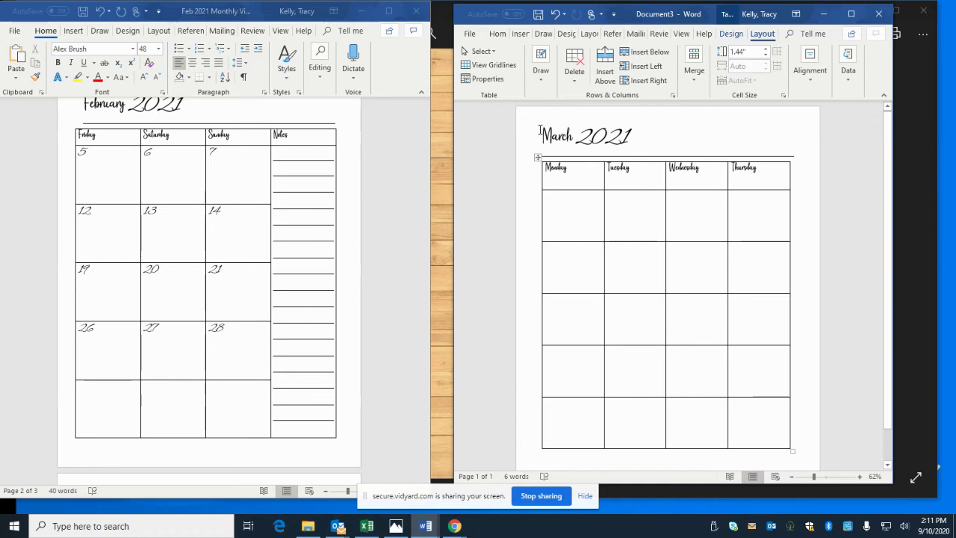
{"action": "left_click_drag", "start_coordinate": [539, 130], "coordinate": [806, 446]}
{"action": "key", "text": "ctrl+c"}
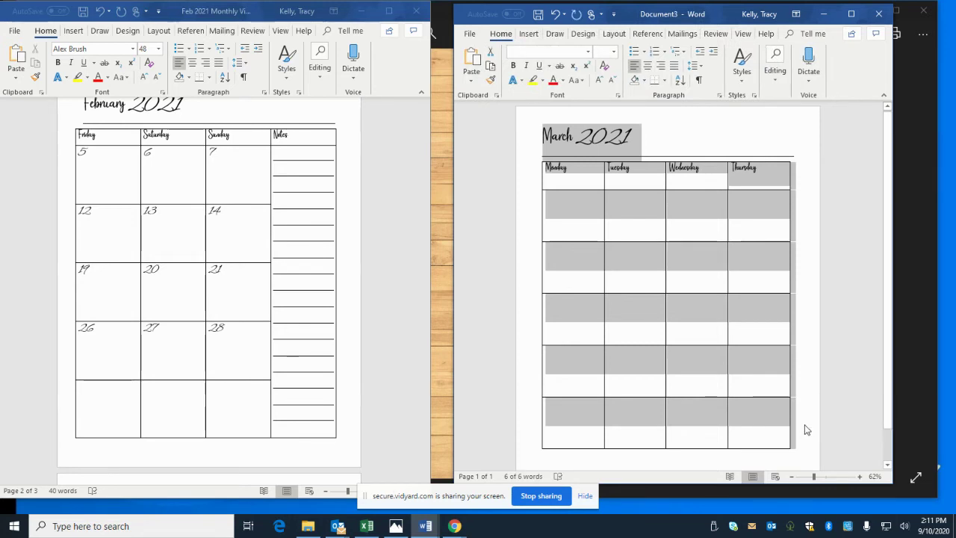
{"action": "scroll", "coordinate": [560, 381], "scroll_direction": "down", "scroll_amount": 2}
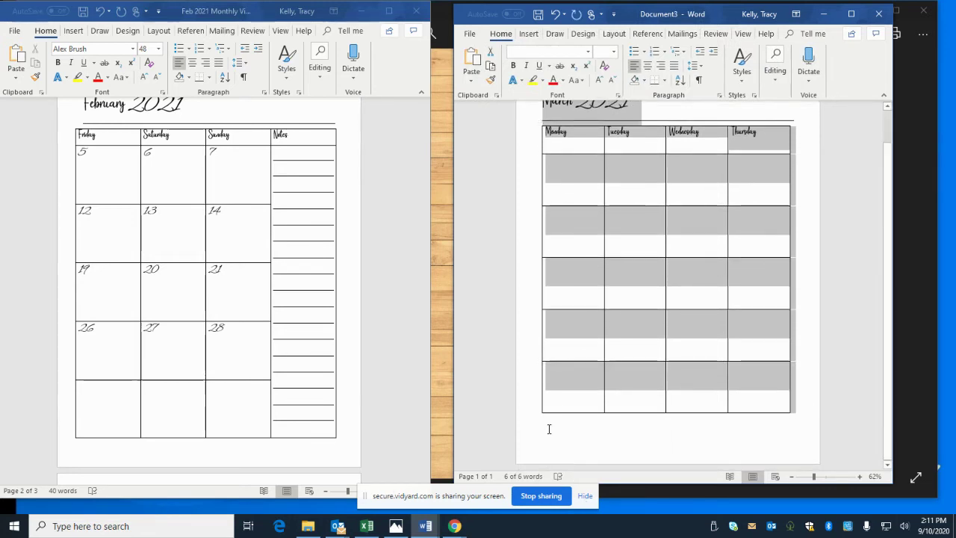
{"action": "left_click", "coordinate": [537, 435]}
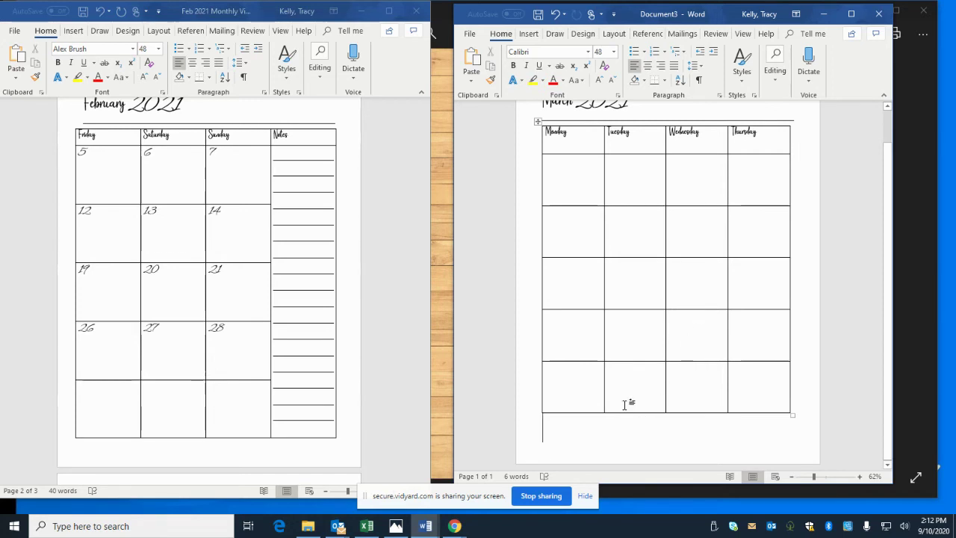
{"action": "key", "text": "ctrl+v"}
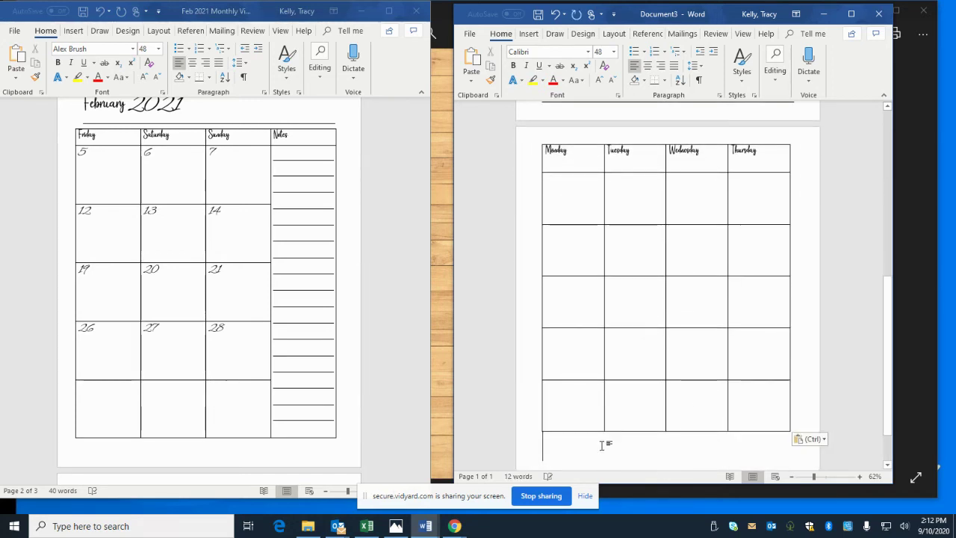
Insert a blank line before the pasted March 2021 title so it starts on the second page above its table
{"action": "scroll", "coordinate": [615, 384], "scroll_direction": "down", "scroll_amount": 5}
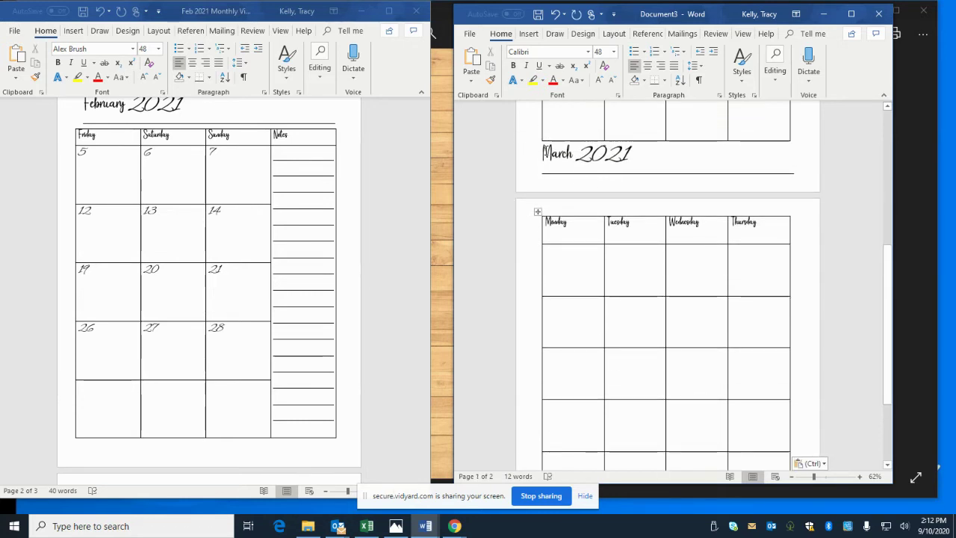
{"action": "left_click", "coordinate": [543, 153]}
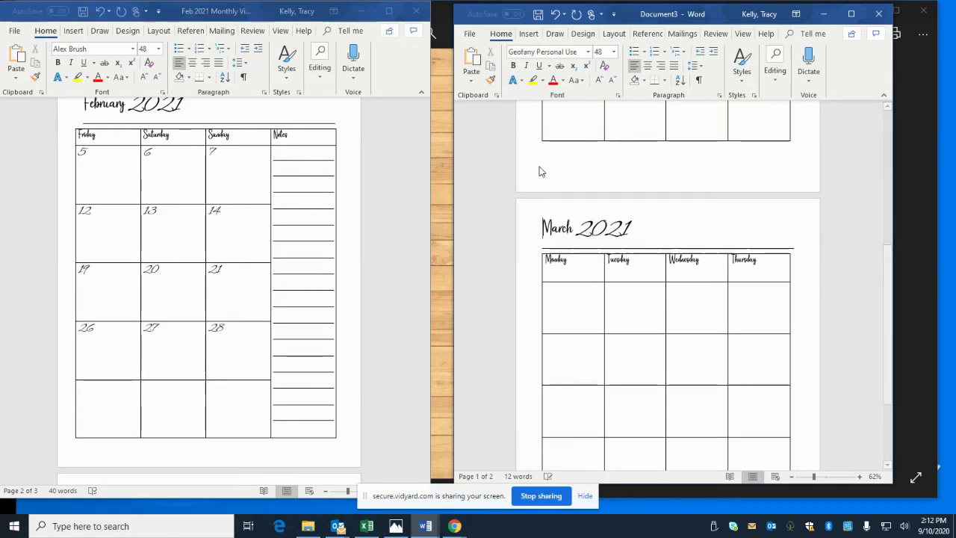
{"action": "key", "text": "Return"}
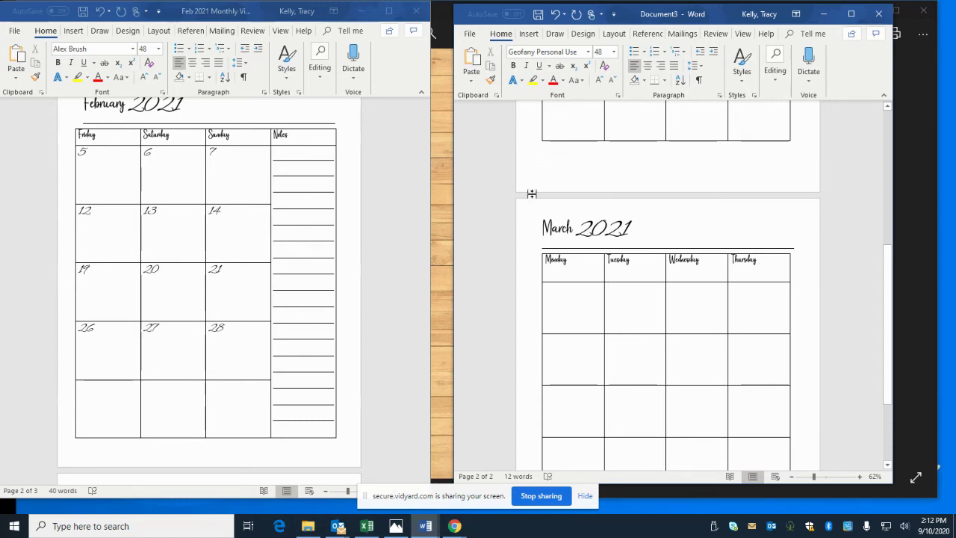
{"action": "scroll", "coordinate": [594, 271], "scroll_direction": "down", "scroll_amount": 2}
{"action": "scroll", "coordinate": [595, 272], "scroll_direction": "down", "scroll_amount": 1}
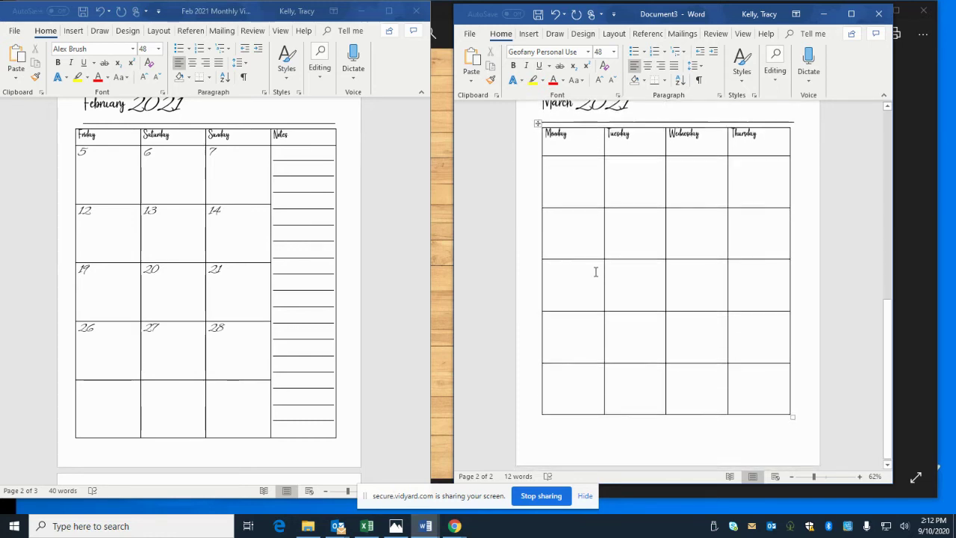
{"action": "scroll", "coordinate": [601, 266], "scroll_direction": "up", "scroll_amount": 3}
{"action": "scroll", "coordinate": [627, 200], "scroll_direction": "down", "scroll_amount": 3}
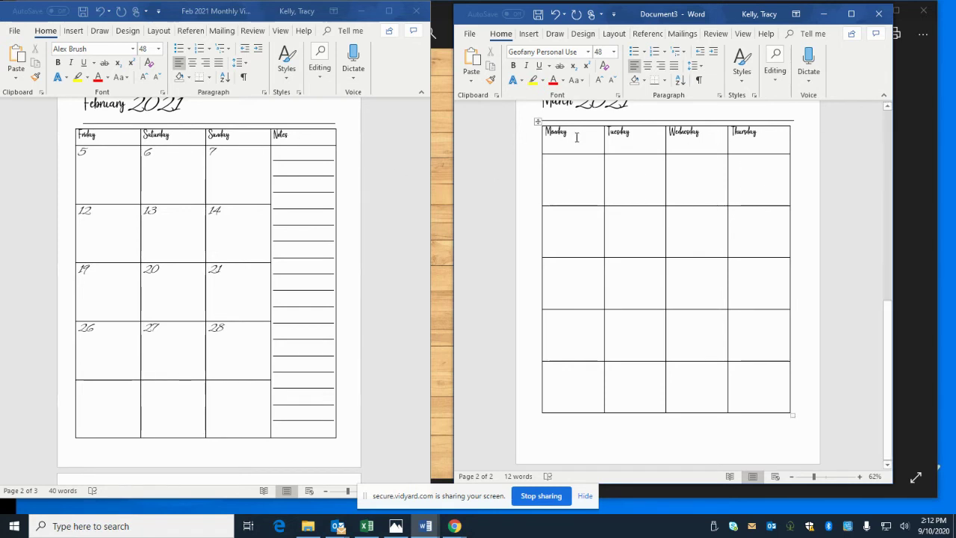
Replace the second page's table headers with Friday, Saturday, Sunday and Notes
{"action": "left_click_drag", "start_coordinate": [577, 134], "coordinate": [538, 136]}
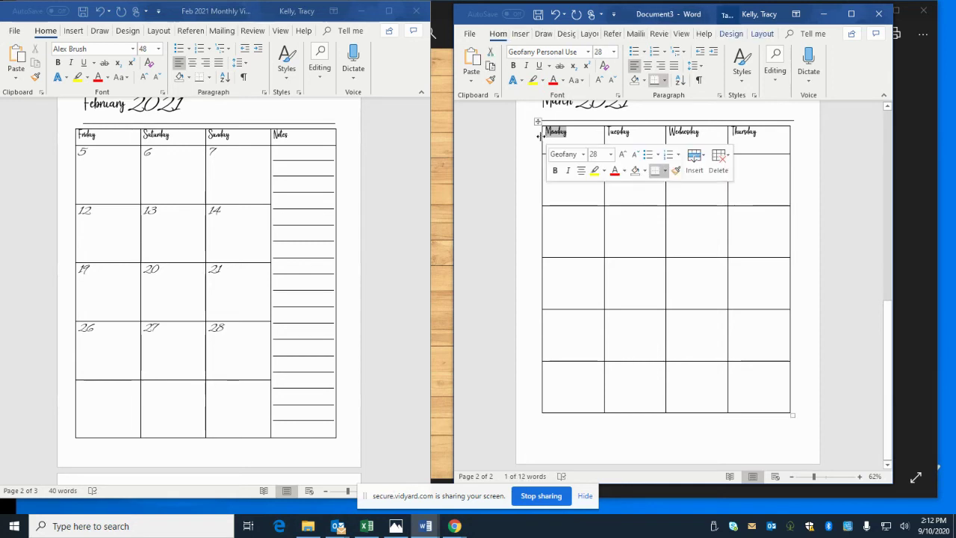
{"action": "type", "text": "Fr"}
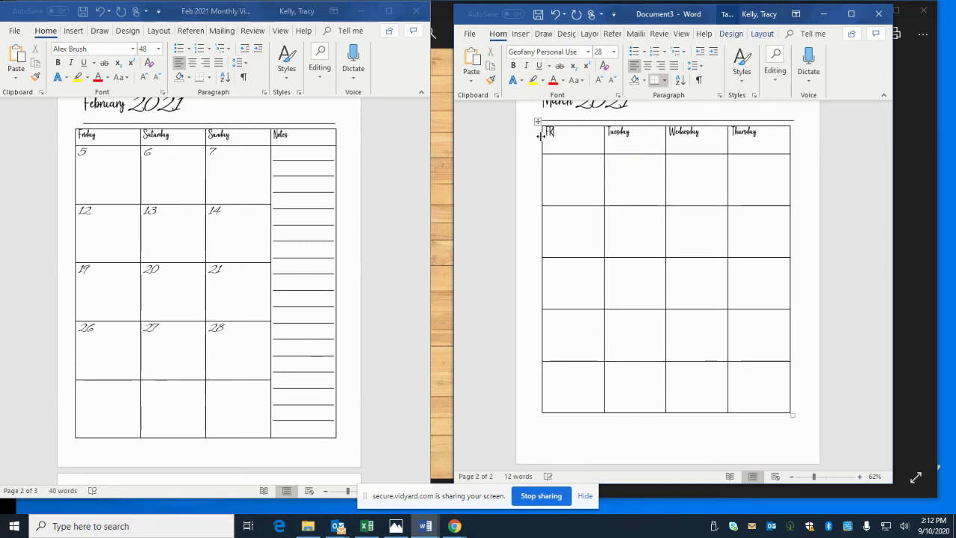
{"action": "type", "text": "idayday"}
{"action": "left_click_drag", "start_coordinate": [633, 133], "coordinate": [612, 131]}
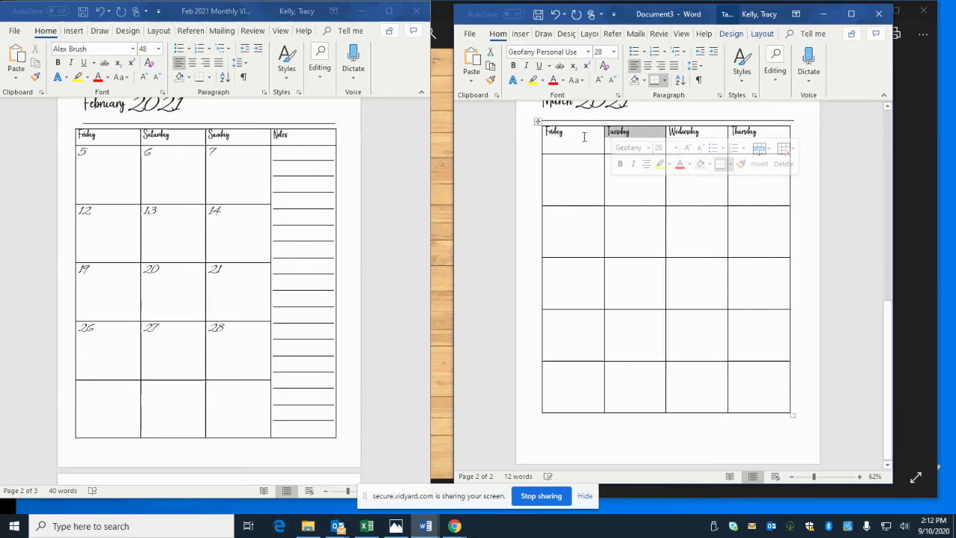
{"action": "type", "text": "Saturday"}
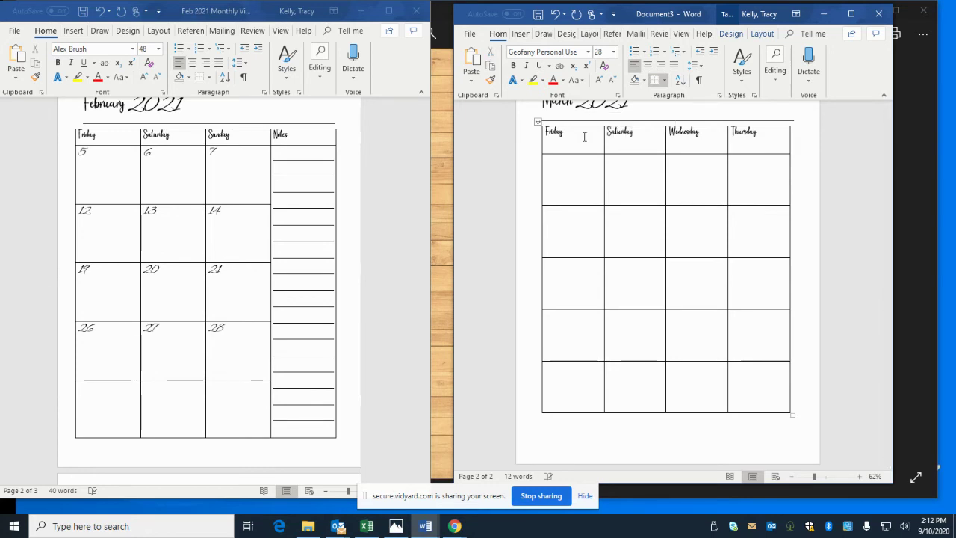
{"action": "left_click_drag", "start_coordinate": [709, 131], "coordinate": [671, 140]}
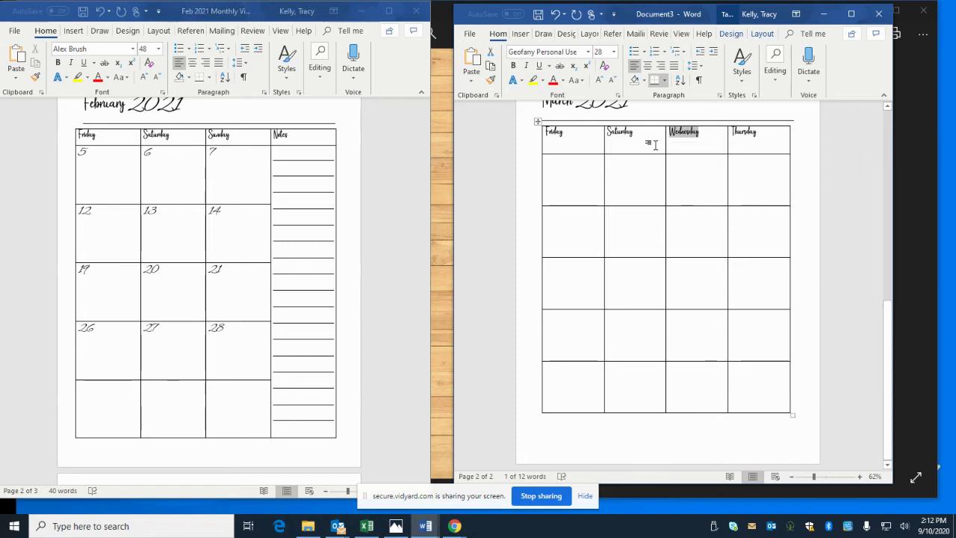
{"action": "type", "text": "Sunday"}
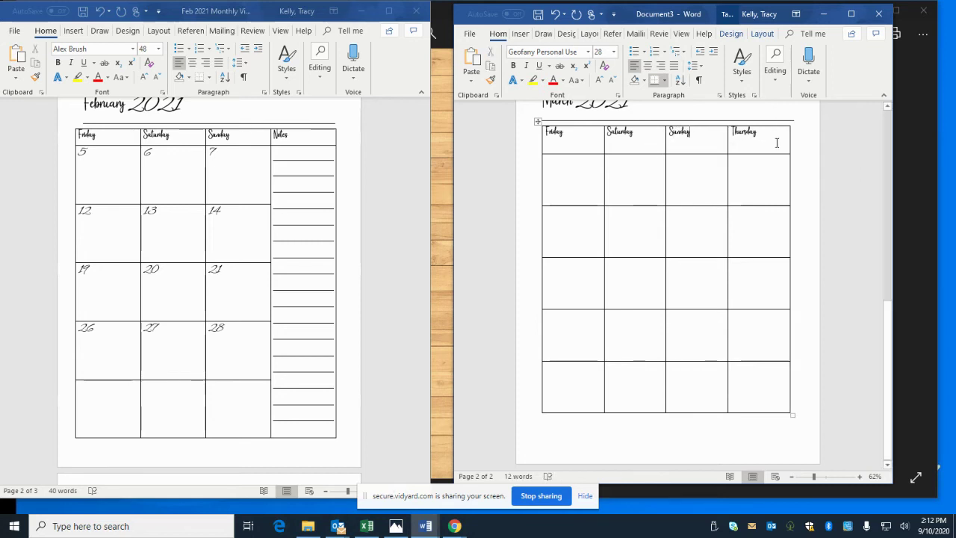
{"action": "left_click_drag", "start_coordinate": [763, 133], "coordinate": [733, 137]}
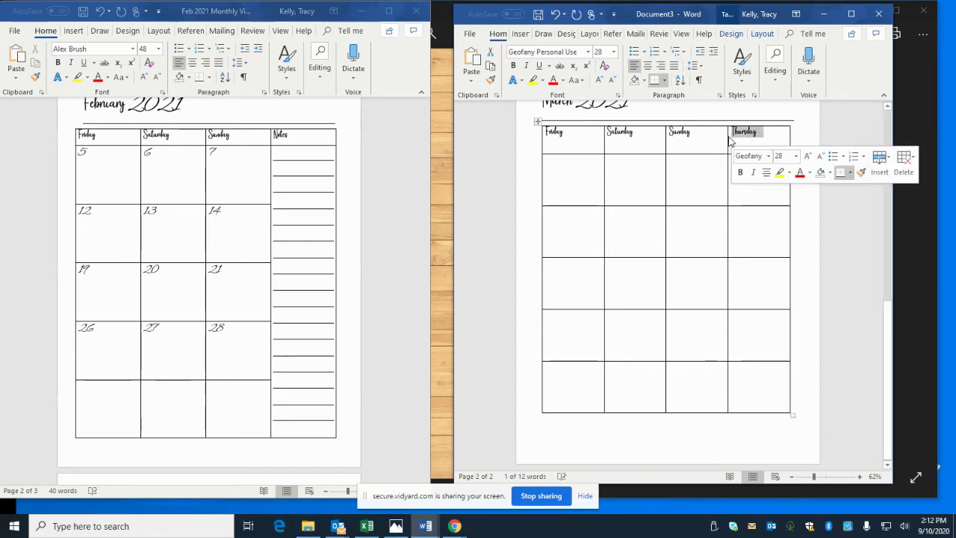
{"action": "type", "text": "Notes"}
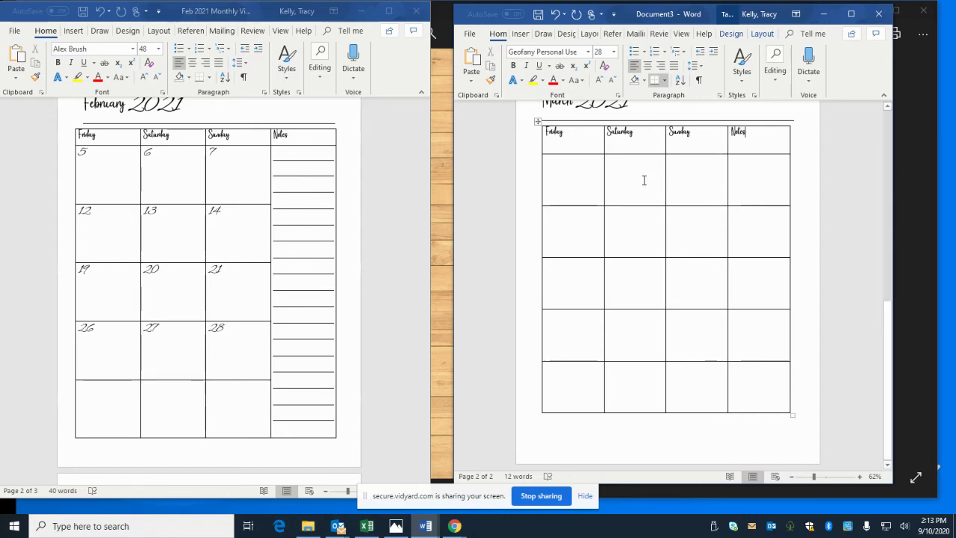
Merge the five empty cells below the Notes header into one cell
{"action": "scroll", "coordinate": [627, 179], "scroll_direction": "up", "scroll_amount": 5}
{"action": "scroll", "coordinate": [621, 165], "scroll_direction": "up", "scroll_amount": 6}
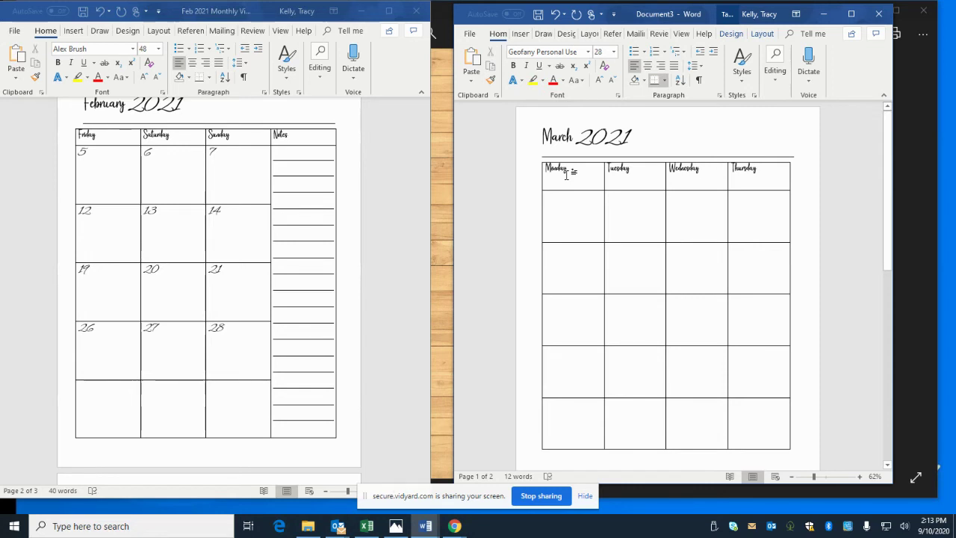
{"action": "scroll", "coordinate": [567, 174], "scroll_direction": "down", "scroll_amount": 10}
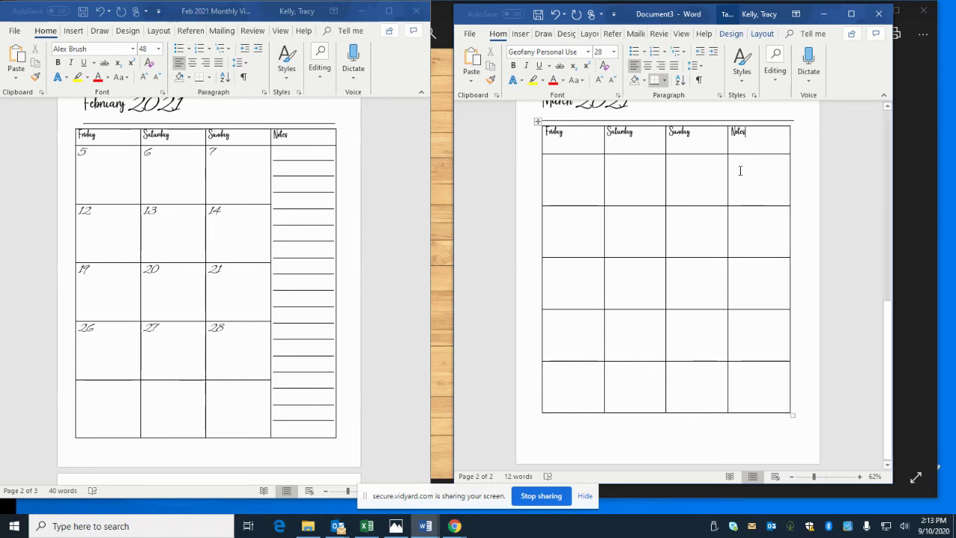
{"action": "left_click_drag", "start_coordinate": [741, 171], "coordinate": [771, 386]}
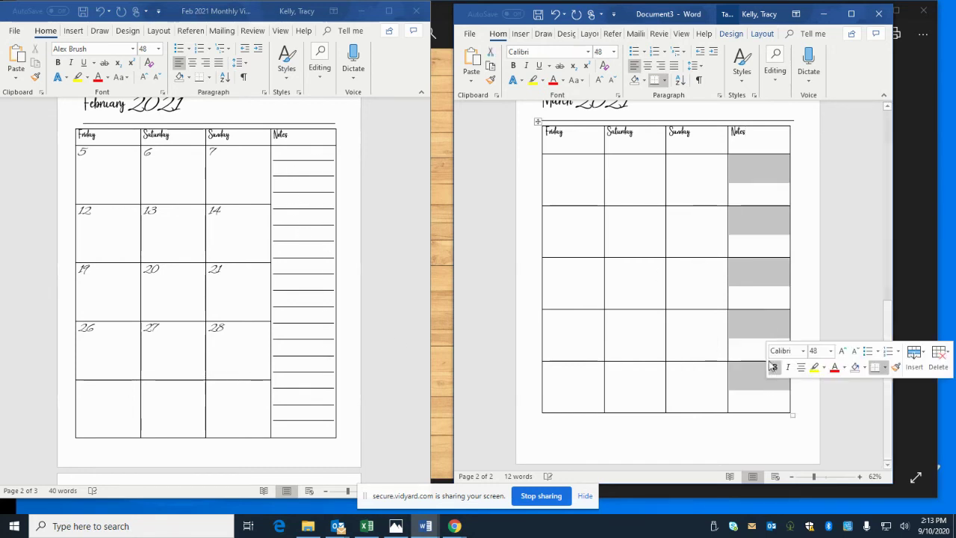
{"action": "left_click", "coordinate": [766, 143]}
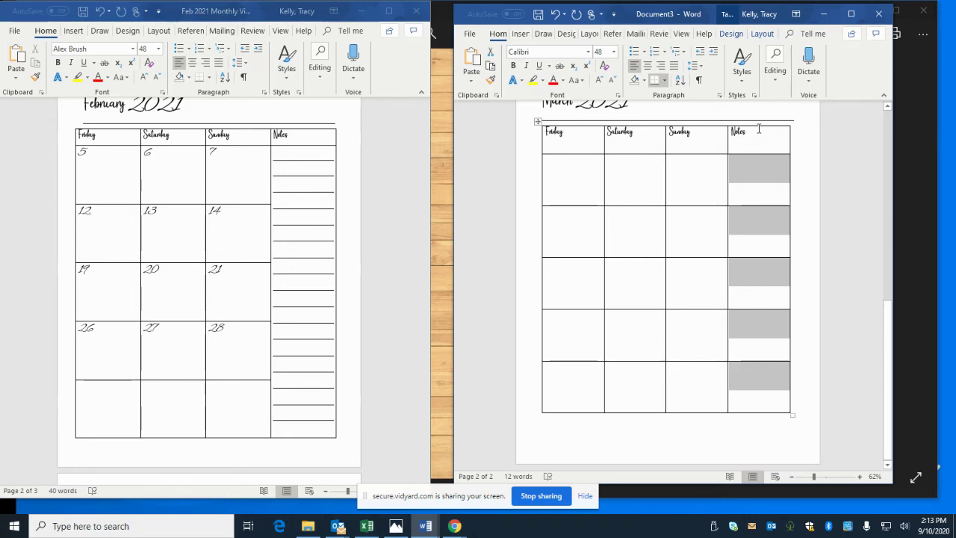
{"action": "right_click", "coordinate": [762, 196]}
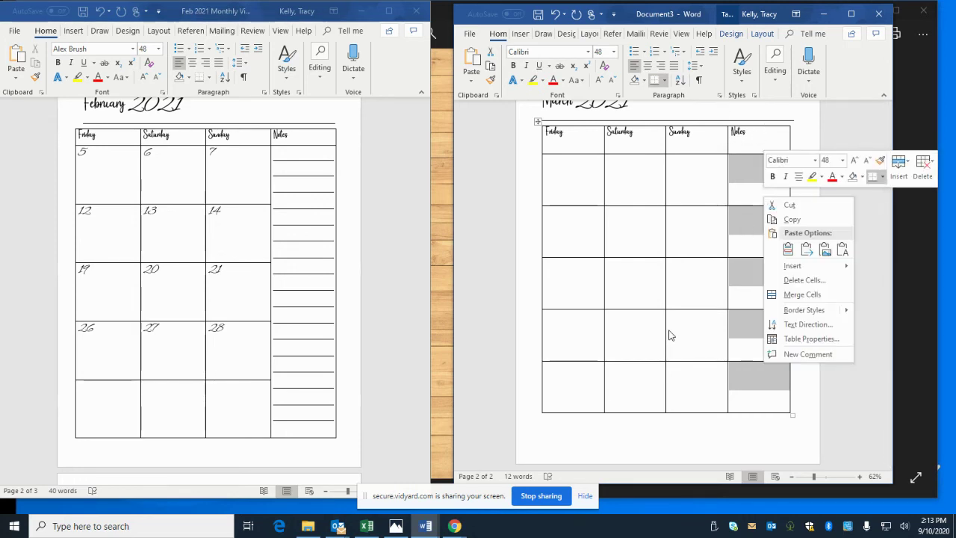
{"action": "left_click", "coordinate": [800, 294]}
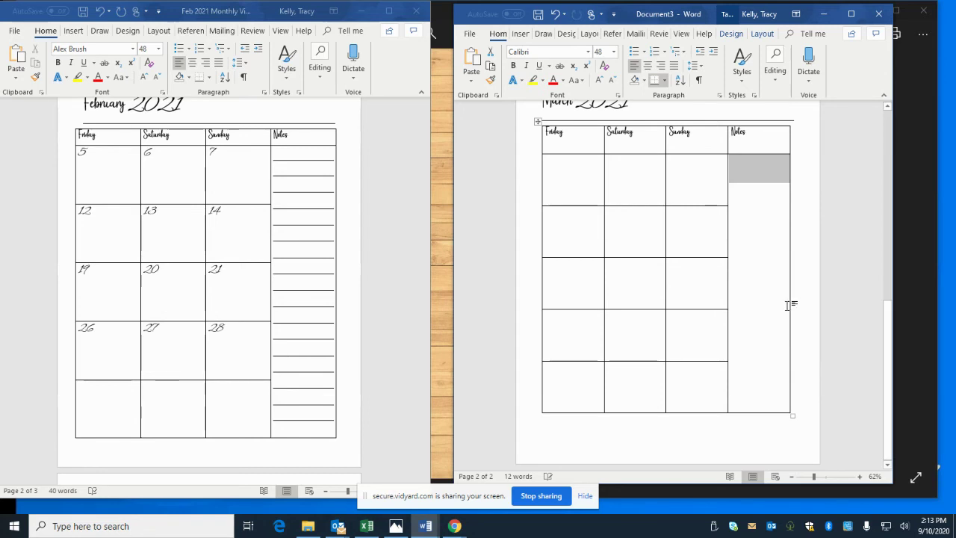
Set the merged Notes cell's font size to 24 and fill it with 15 full-width horizontal writing lines made from underscores
{"action": "left_click", "coordinate": [763, 319]}
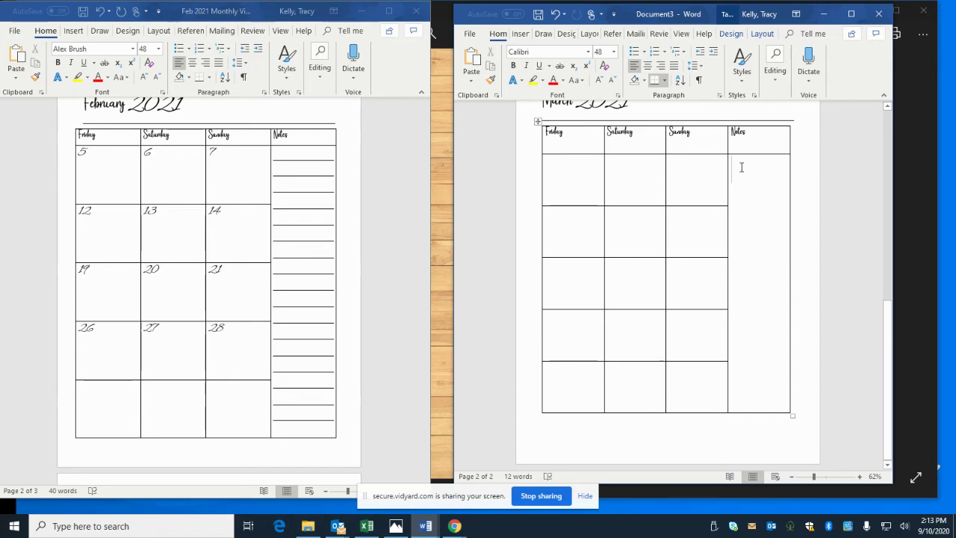
{"action": "left_click", "coordinate": [615, 53]}
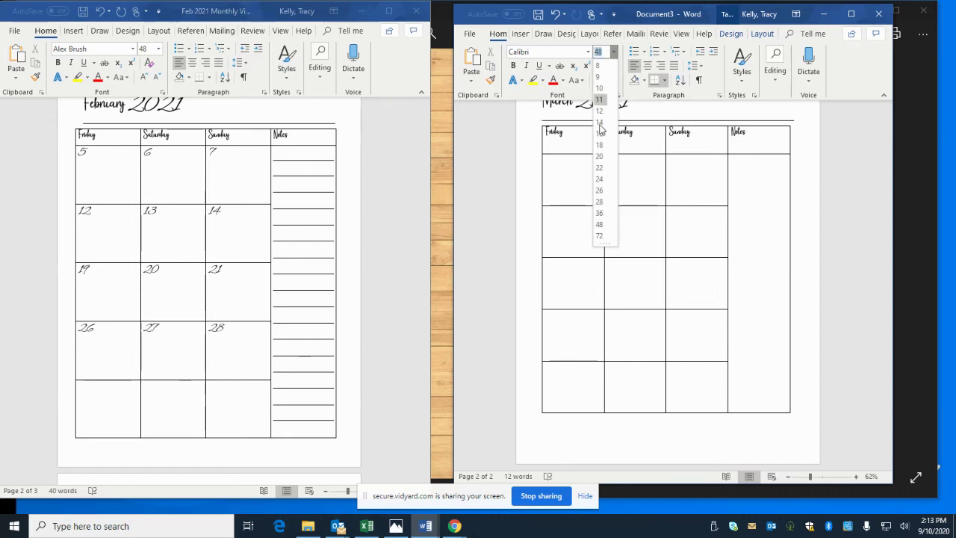
{"action": "left_click", "coordinate": [601, 179]}
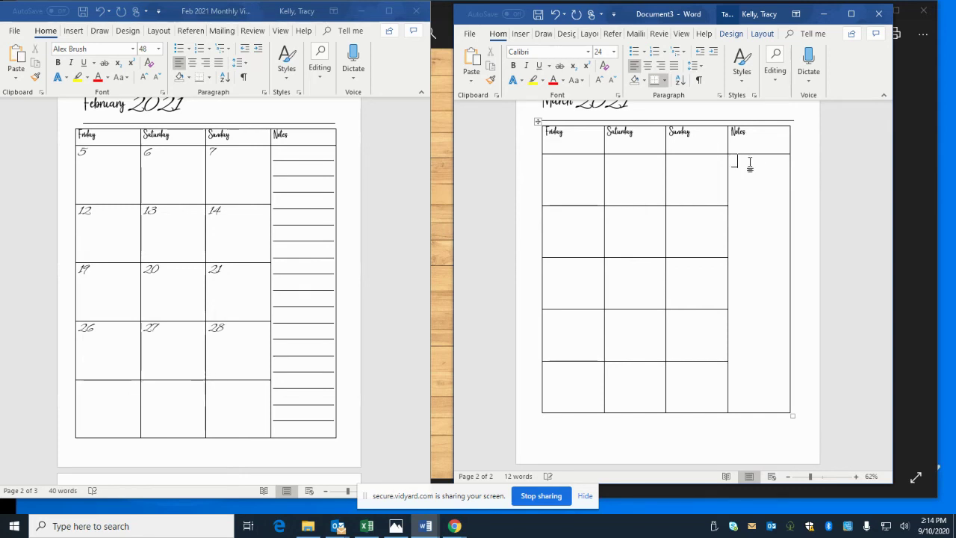
{"action": "type", "text": "___"}
{"action": "key", "text": "Return"}
{"action": "type", "text": "___"}
{"action": "key", "text": "Return"}
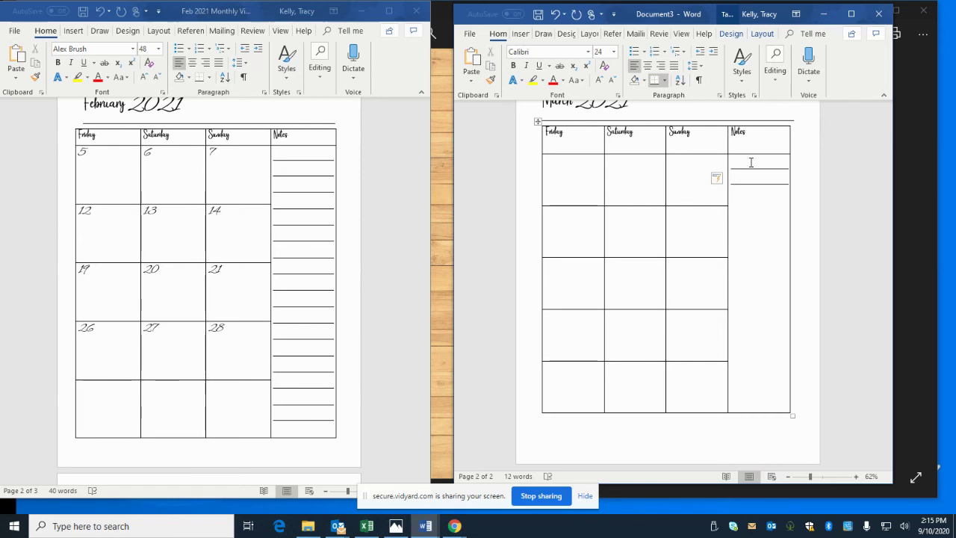
{"action": "type", "text": "___"}
{"action": "key", "text": "Return"}
{"action": "type", "text": "___"}
{"action": "key", "text": "Return"}
{"action": "type", "text": "__"}
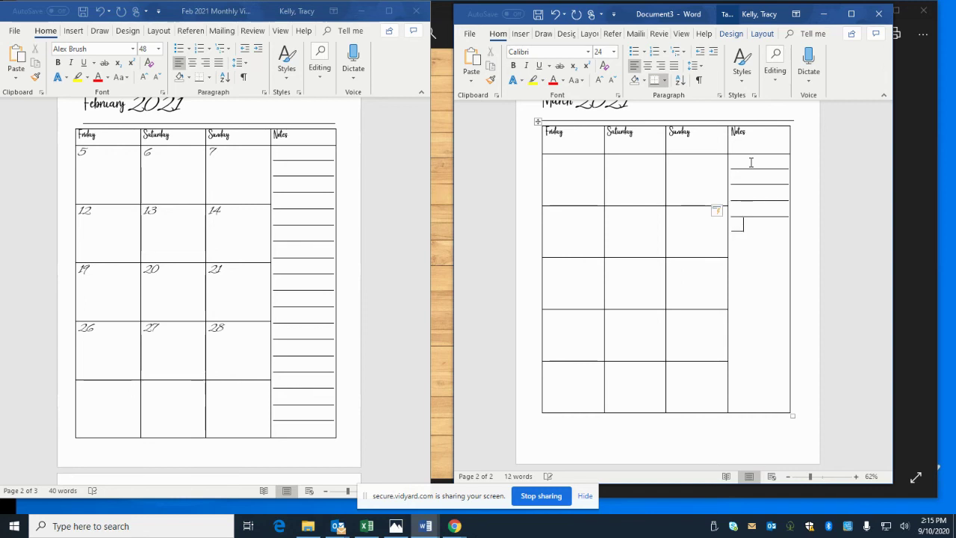
{"action": "type", "text": "_"}
{"action": "key", "text": "Return"}
{"action": "type", "text": "______"}
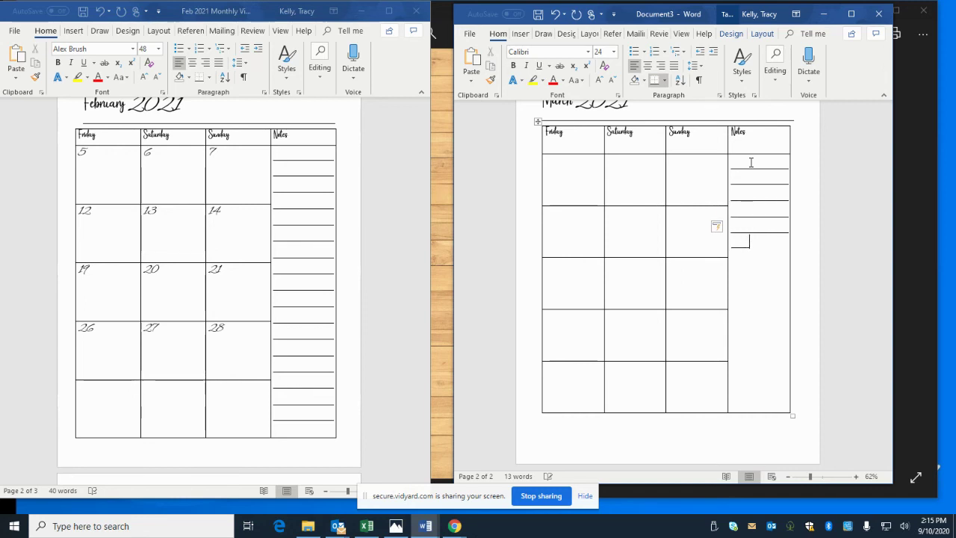
{"action": "key", "text": "Return"}
{"action": "type", "text": "___"}
{"action": "key", "text": "Return"}
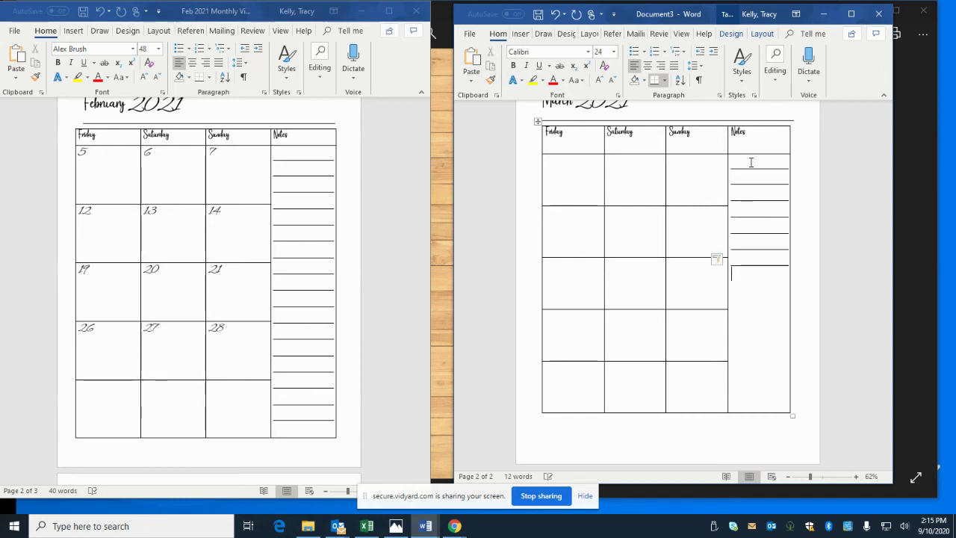
{"action": "type", "text": "___"}
{"action": "key", "text": "Return"}
{"action": "type", "text": "__"}
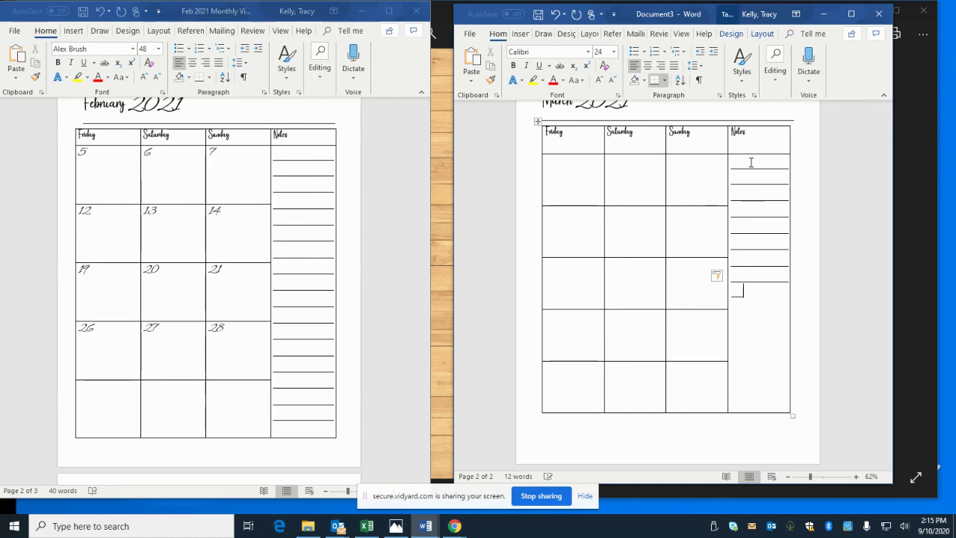
{"action": "type", "text": "_"}
{"action": "key", "text": "Return"}
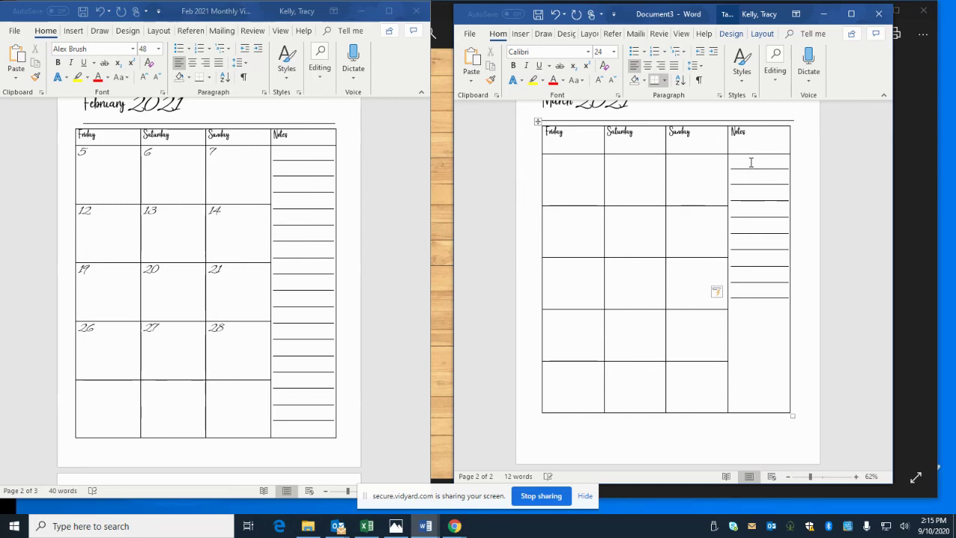
{"action": "type", "text": "___"}
{"action": "key", "text": "Return"}
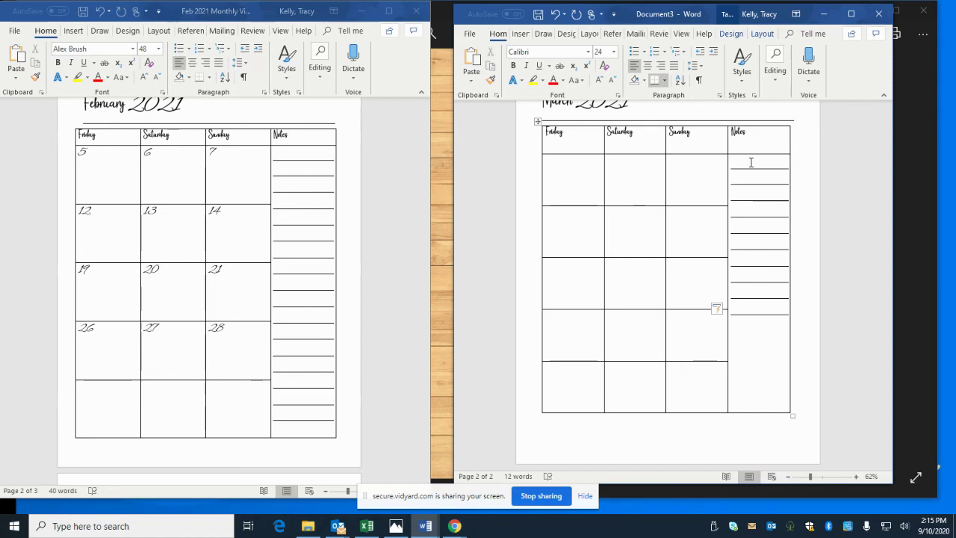
{"action": "type", "text": "___"}
{"action": "key", "text": "Return"}
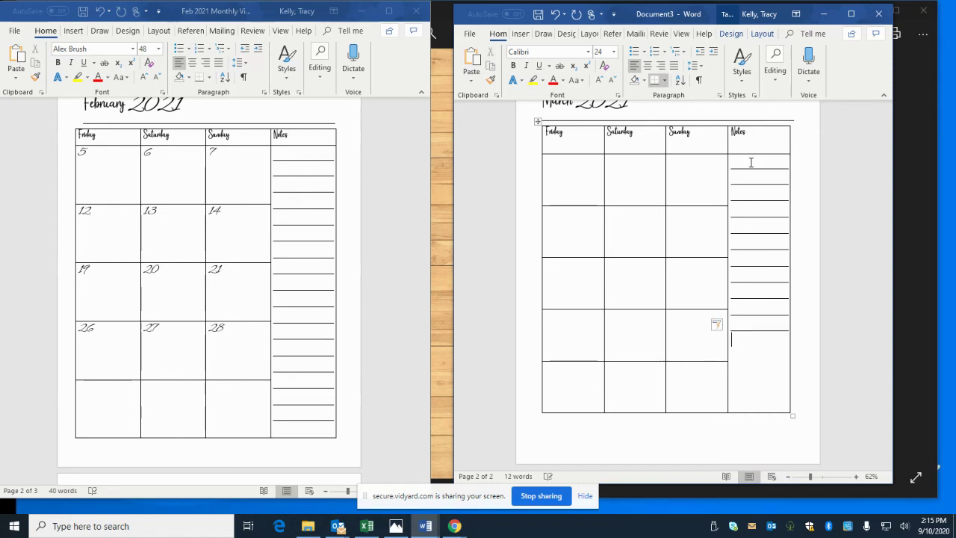
{"action": "type", "text": "___"}
{"action": "key", "text": "Return"}
{"action": "type", "text": "__"}
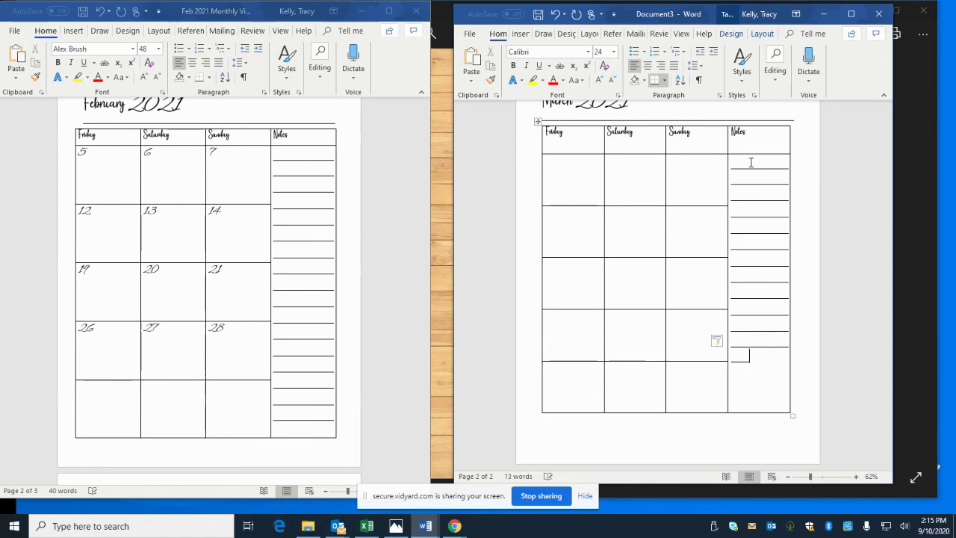
{"action": "key", "text": "Return"}
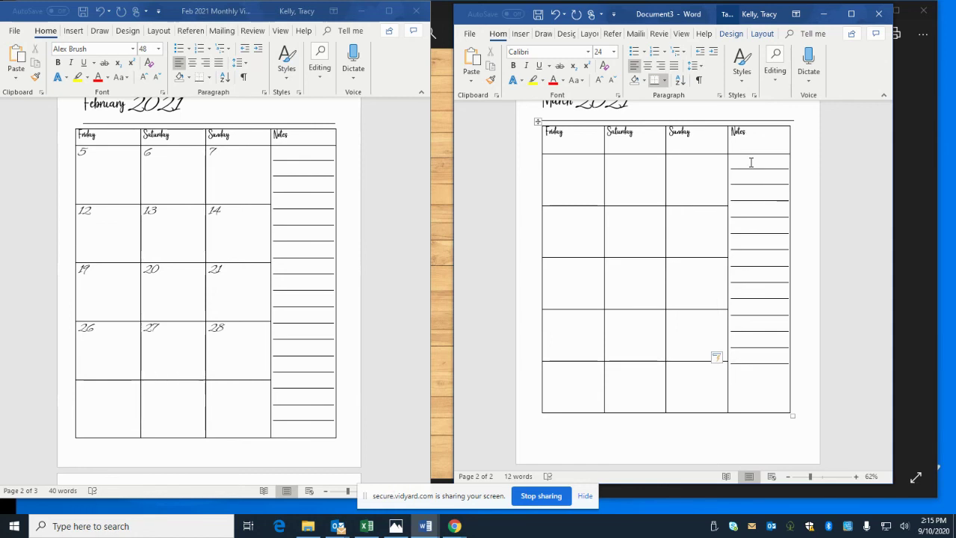
{"action": "type", "text": "___"}
{"action": "key", "text": "Return"}
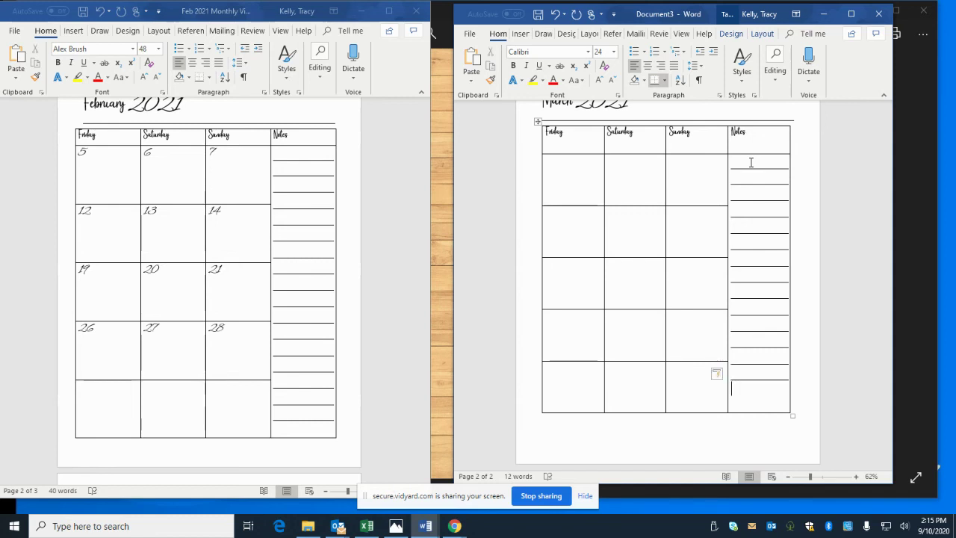
{"action": "type", "text": "___"}
{"action": "key", "text": "Return"}
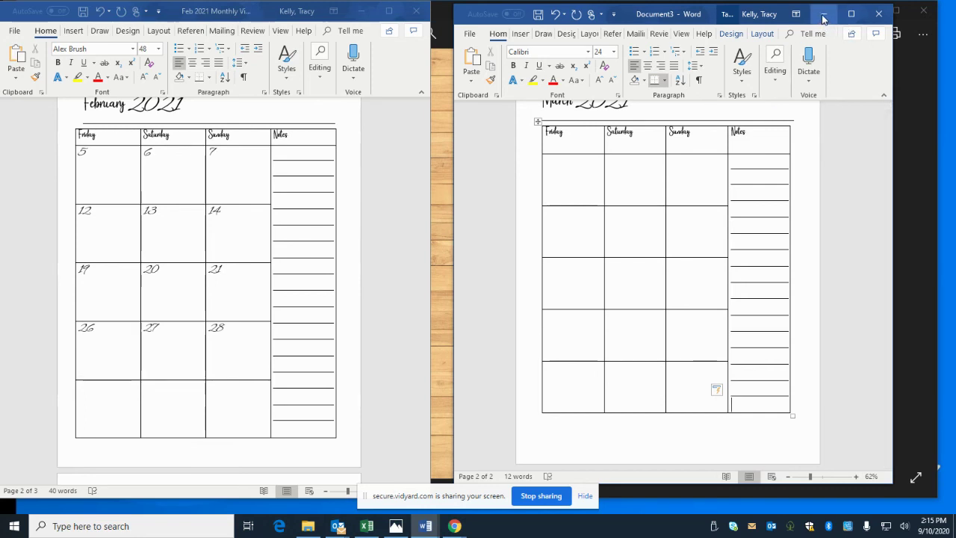
Maximize the March 2021 document window and display both calendar pages side by side
{"action": "left_click", "coordinate": [852, 17]}
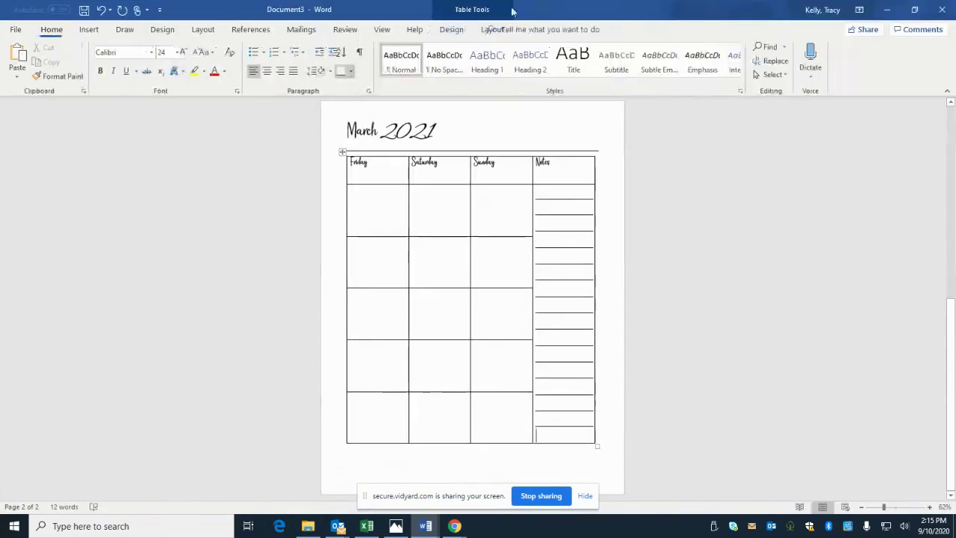
{"action": "left_click", "coordinate": [381, 29]}
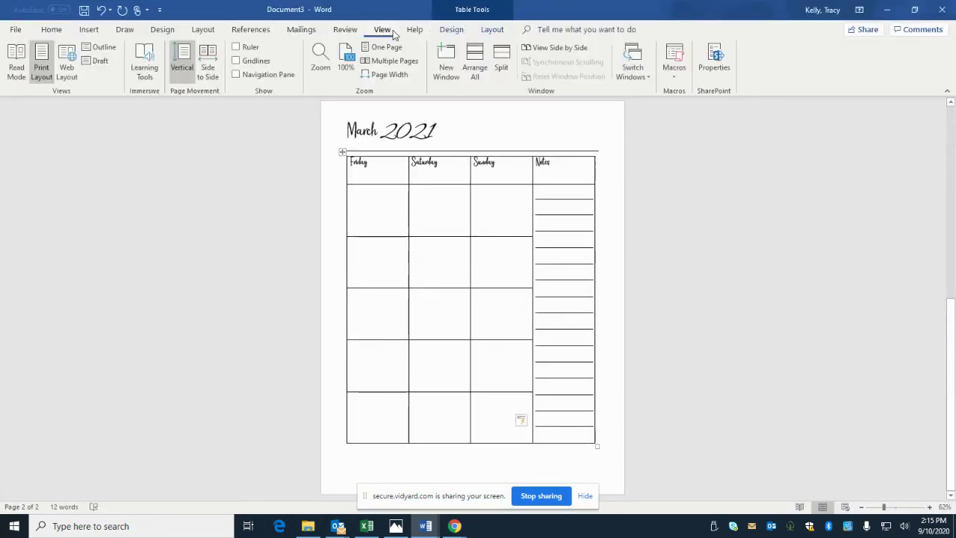
{"action": "left_click", "coordinate": [394, 61]}
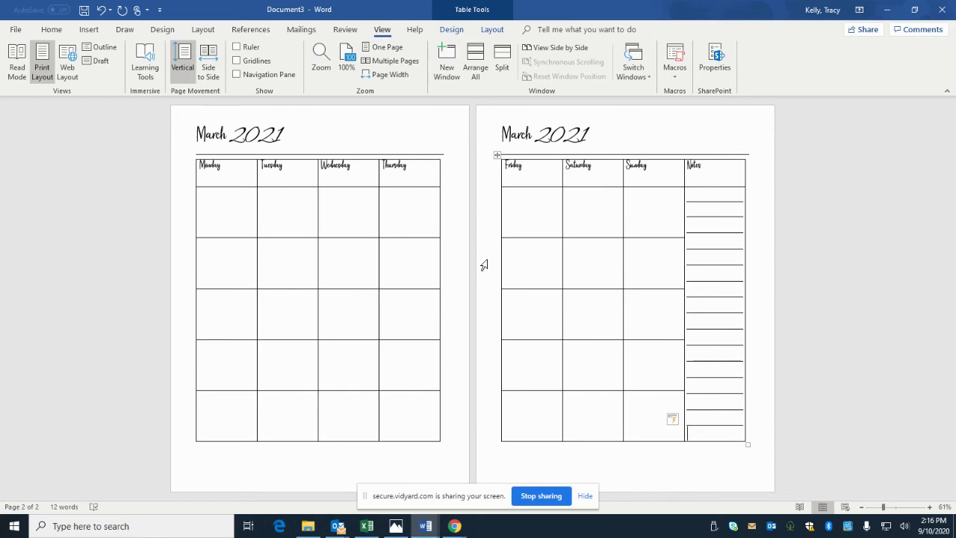
{"action": "left_click", "coordinate": [242, 197]}
{"action": "left_click_drag", "start_coordinate": [214, 197], "coordinate": [570, 215]}
{"action": "left_click", "coordinate": [520, 280]}
{"action": "left_click_drag", "start_coordinate": [231, 204], "coordinate": [382, 141]}
{"action": "left_click", "coordinate": [382, 141]}
Format all empty date cells below the Monday to Thursday headers in Alex Brush, size 24
{"action": "left_click_drag", "start_coordinate": [209, 209], "coordinate": [418, 409]}
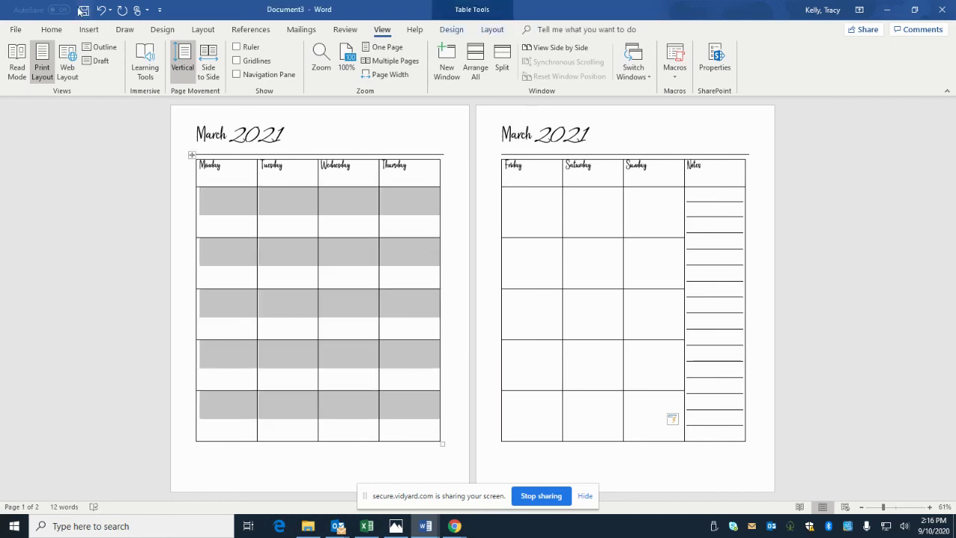
{"action": "left_click", "coordinate": [52, 30]}
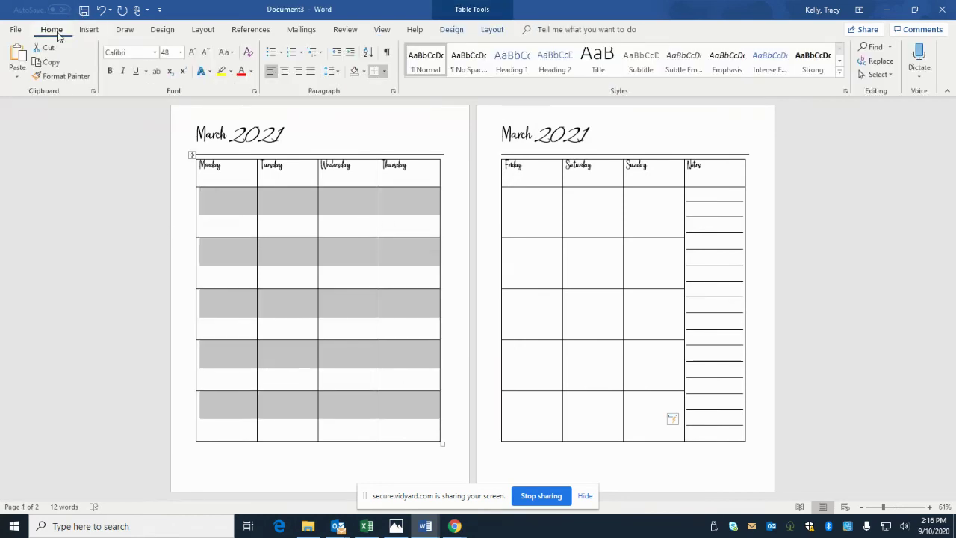
{"action": "left_click", "coordinate": [154, 54]}
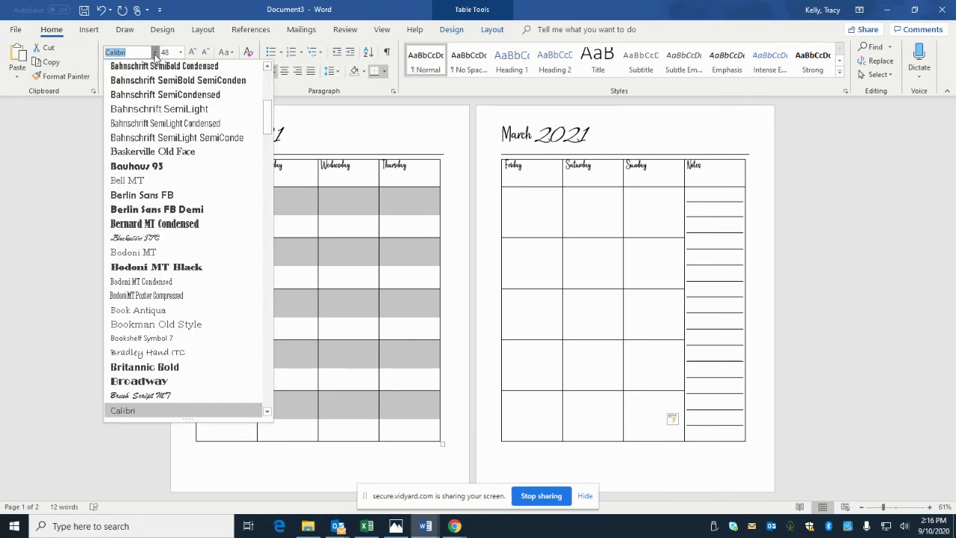
{"action": "scroll", "coordinate": [148, 131], "scroll_direction": "up", "scroll_amount": 5}
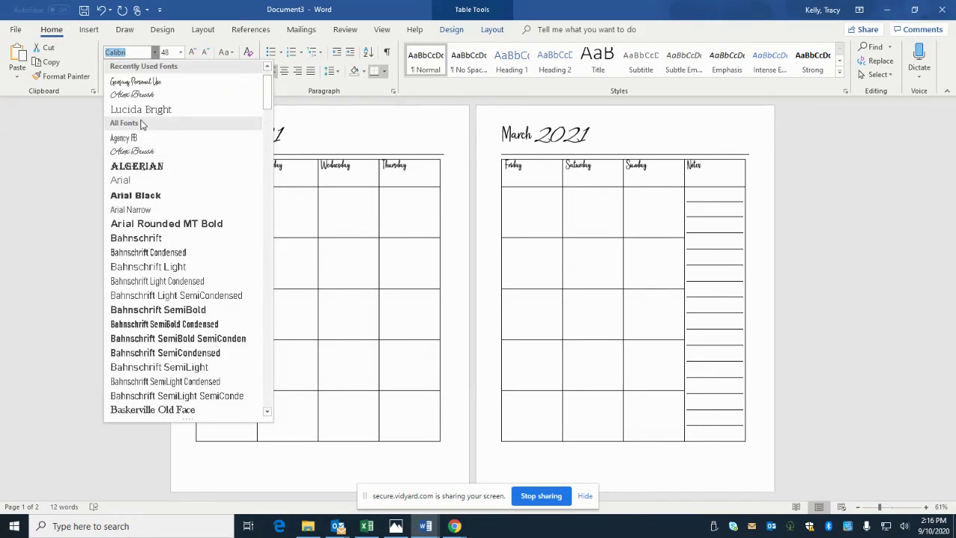
{"action": "left_click", "coordinate": [133, 95]}
{"action": "left_click", "coordinate": [180, 52]}
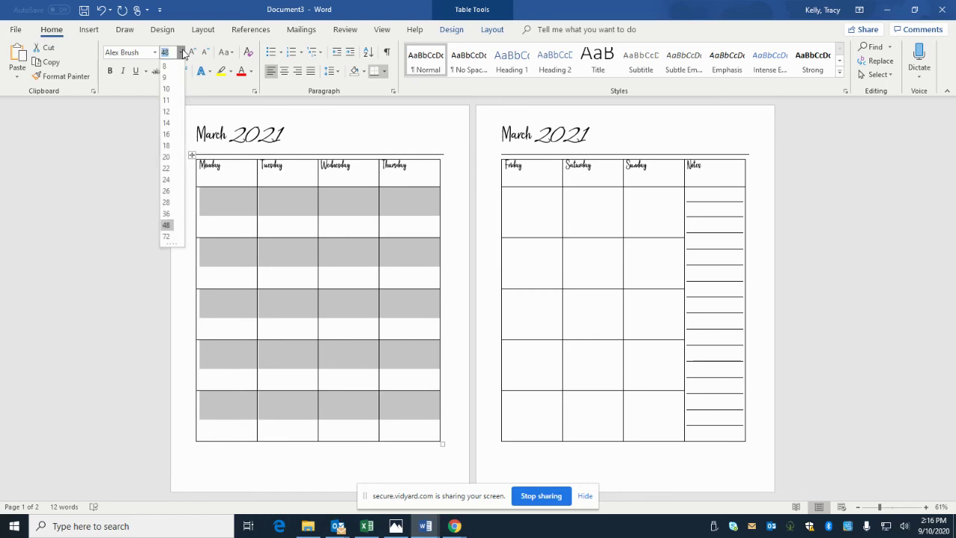
{"action": "left_click", "coordinate": [169, 187]}
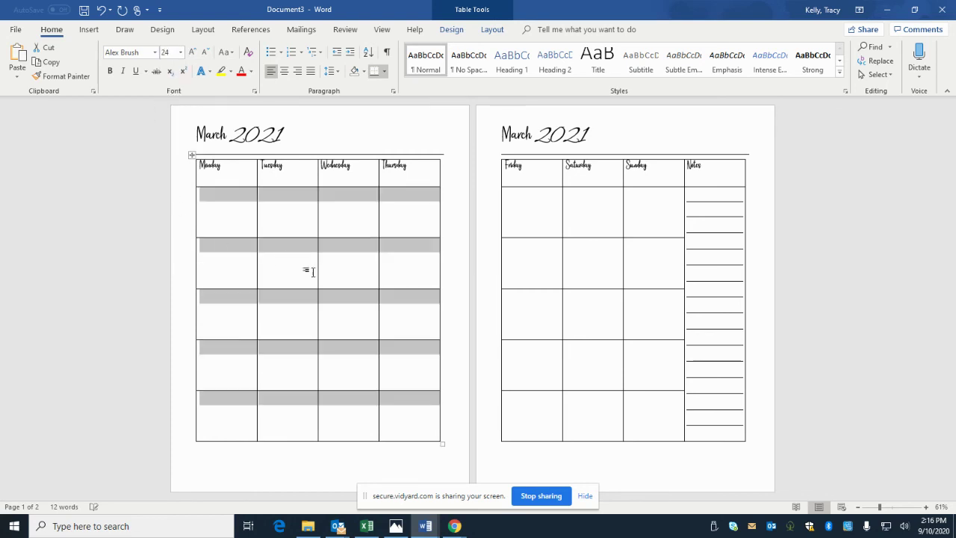
Format all empty date cells below the Friday, Saturday and Sunday headers in Alex Brush, size 24
{"action": "left_click", "coordinate": [507, 208]}
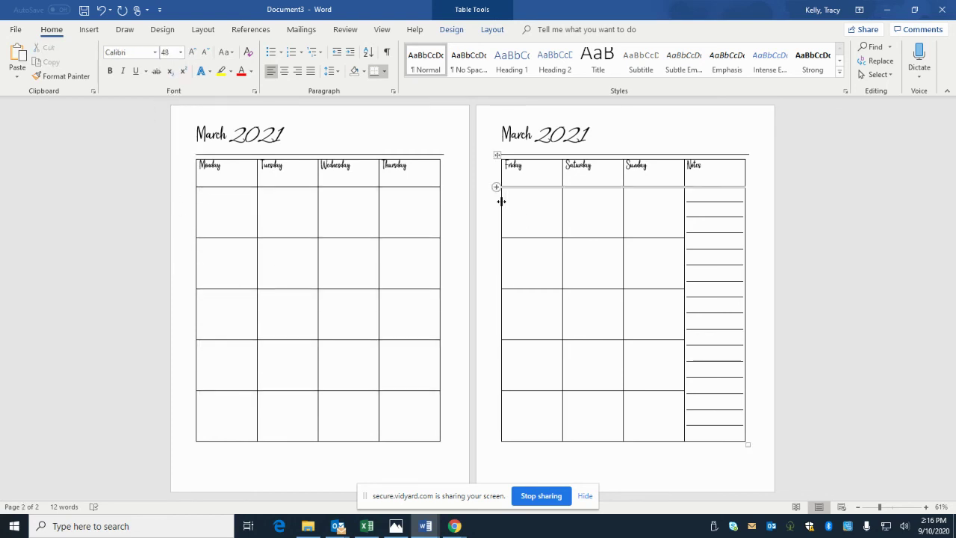
{"action": "mouse_move", "coordinate": [508, 205]}
{"action": "left_mouse_down"}
{"action": "mouse_move", "coordinate": [607, 192]}
{"action": "mouse_move", "coordinate": [638, 202]}
{"action": "mouse_move", "coordinate": [670, 419]}
{"action": "left_mouse_up"}
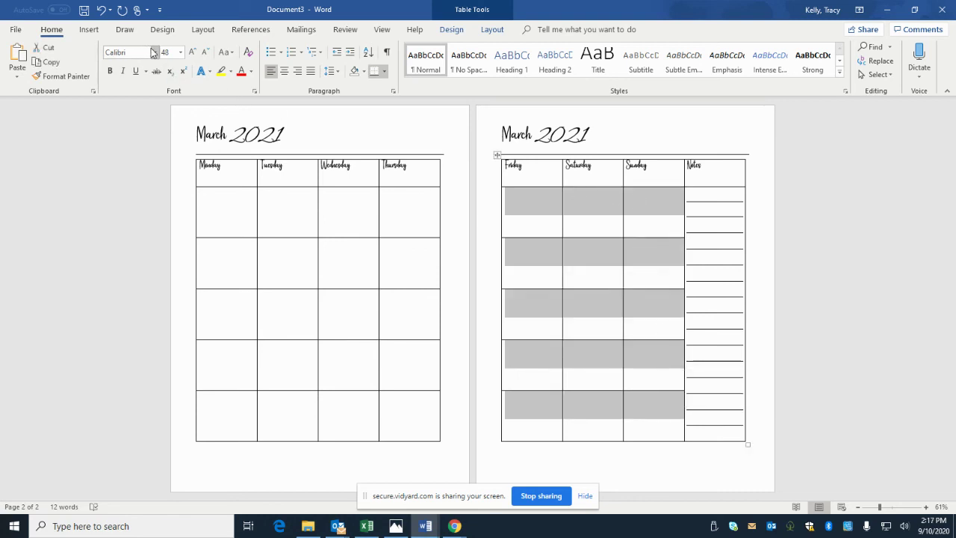
{"action": "left_click", "coordinate": [155, 52]}
{"action": "scroll", "coordinate": [147, 95], "scroll_direction": "up", "scroll_amount": 4}
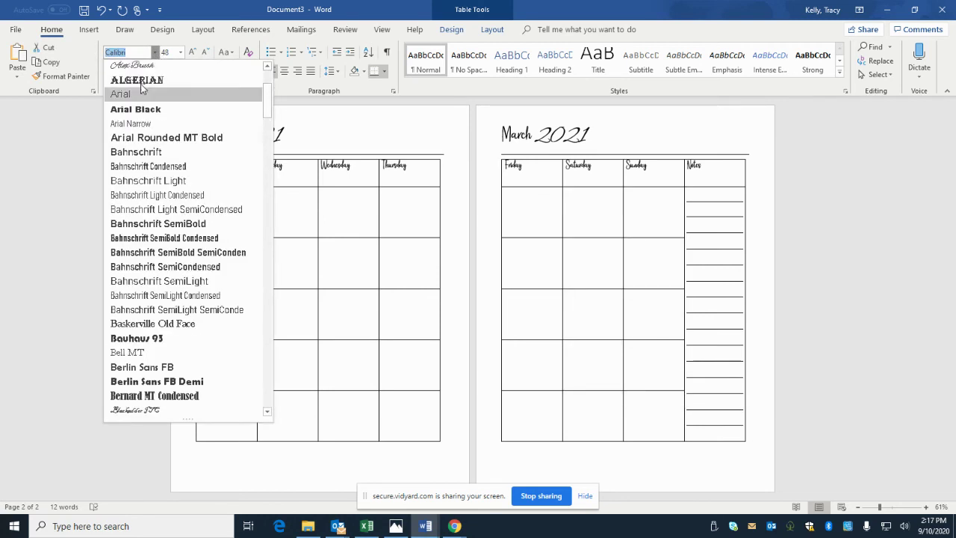
{"action": "left_click", "coordinate": [133, 124]}
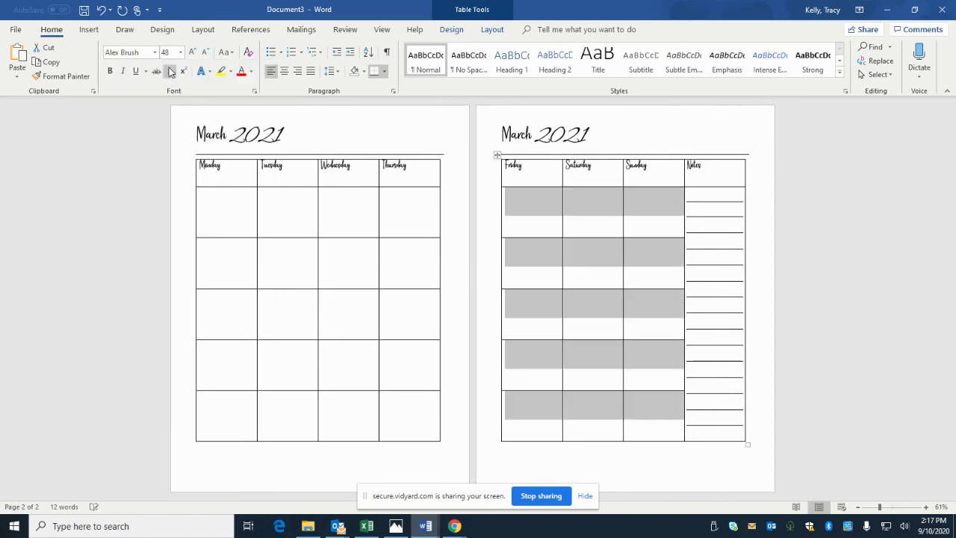
{"action": "left_click", "coordinate": [180, 52]}
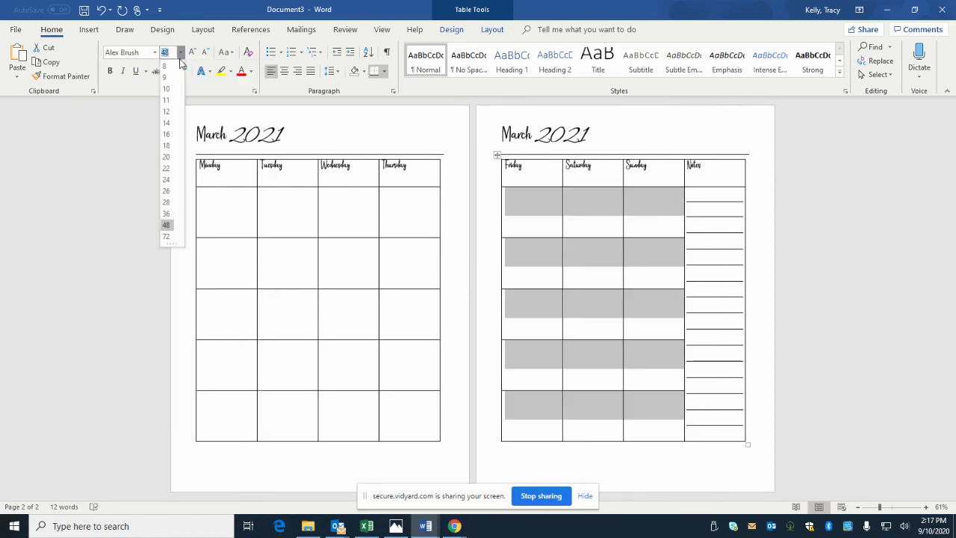
{"action": "left_click", "coordinate": [166, 180]}
Enter dates 1, 2, 3 and 4 in the first week's Monday to Thursday cells
{"action": "left_click", "coordinate": [211, 198]}
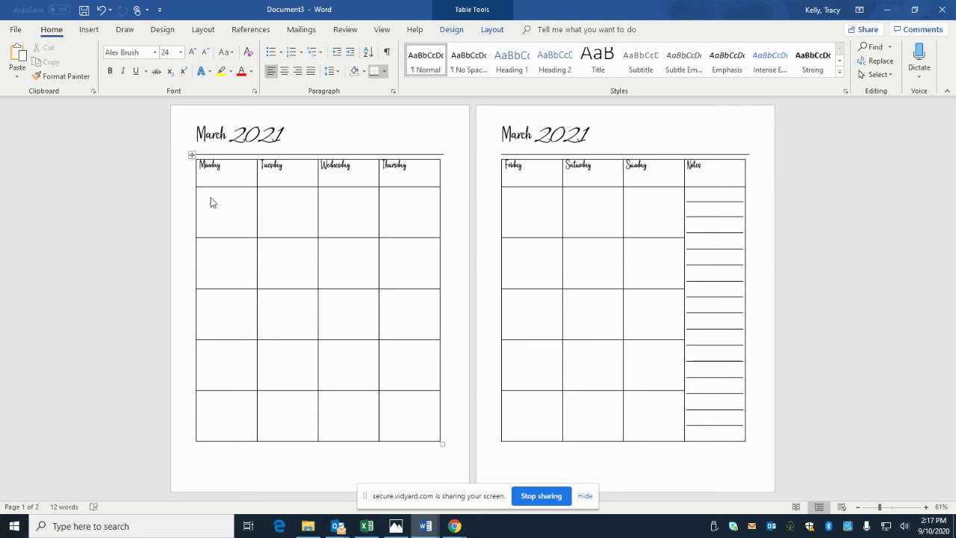
{"action": "type", "text": "1"}
{"action": "key", "text": "Tab"}
{"action": "type", "text": "2"}
{"action": "key", "text": "Tab"}
{"action": "type", "text": "3"}
{"action": "type", "text": "4"}
Enter dates 5, 6 and 7 in the first week's Friday to Sunday cells on the second page
{"action": "left_click", "coordinate": [513, 194]}
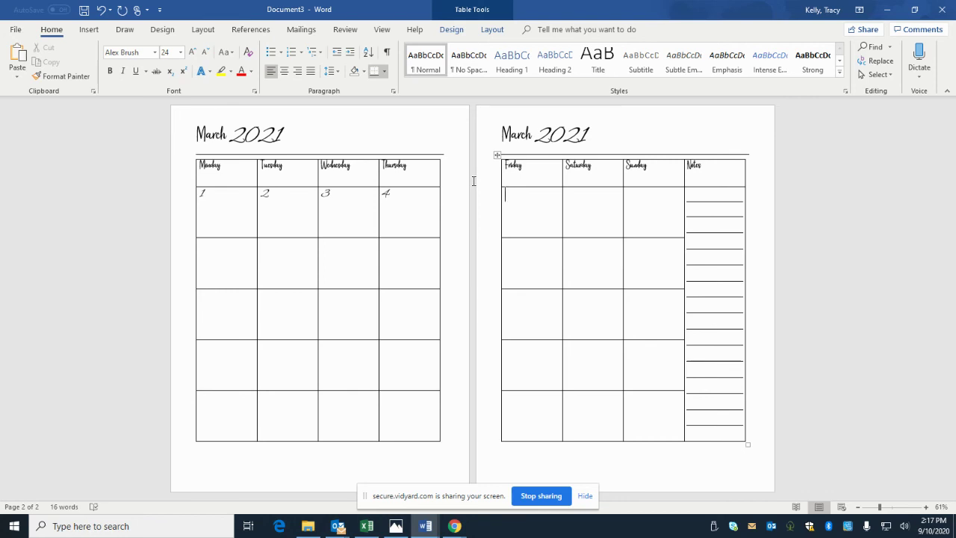
{"action": "type", "text": "5"}
{"action": "key", "text": "Tab"}
{"action": "type", "text": "6"}
{"action": "key", "text": "Tab"}
{"action": "type", "text": "7"}
Enter dates 8, 9, 10 and 11 in the second week's Monday to Thursday cells
{"action": "left_click", "coordinate": [207, 248]}
{"action": "type", "text": "8"}
{"action": "type", "text": "9"}
{"action": "key", "text": "Tab"}
{"action": "type", "text": "10"}
{"action": "key", "text": "Tab"}
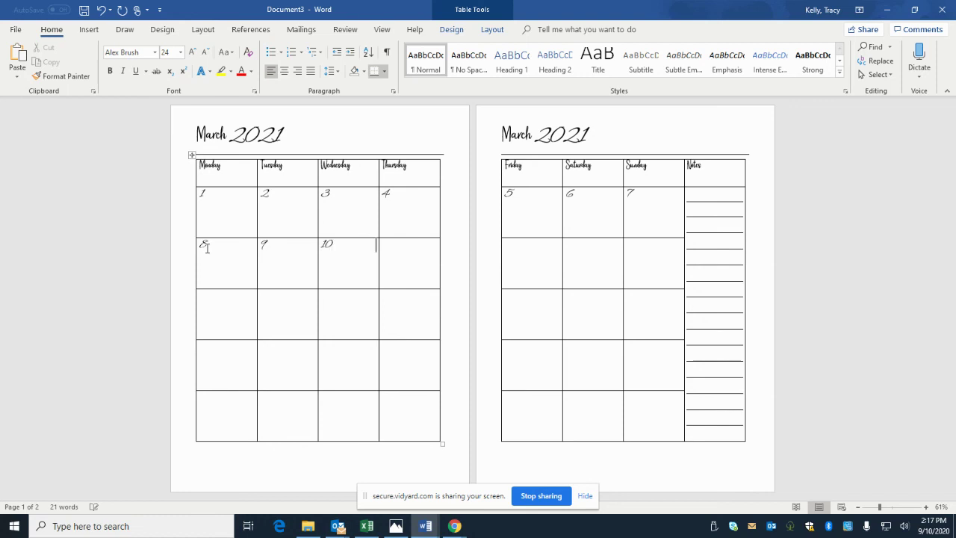
{"action": "type", "text": "11"}
Enter dates 12, 13 and 14 in the second week's Friday to Sunday cells on the second page
{"action": "left_click", "coordinate": [508, 245]}
{"action": "type", "text": "12"}
{"action": "key", "text": "Tab"}
{"action": "type", "text": "13"}
{"action": "key", "text": "Tab"}
{"action": "type", "text": "14"}
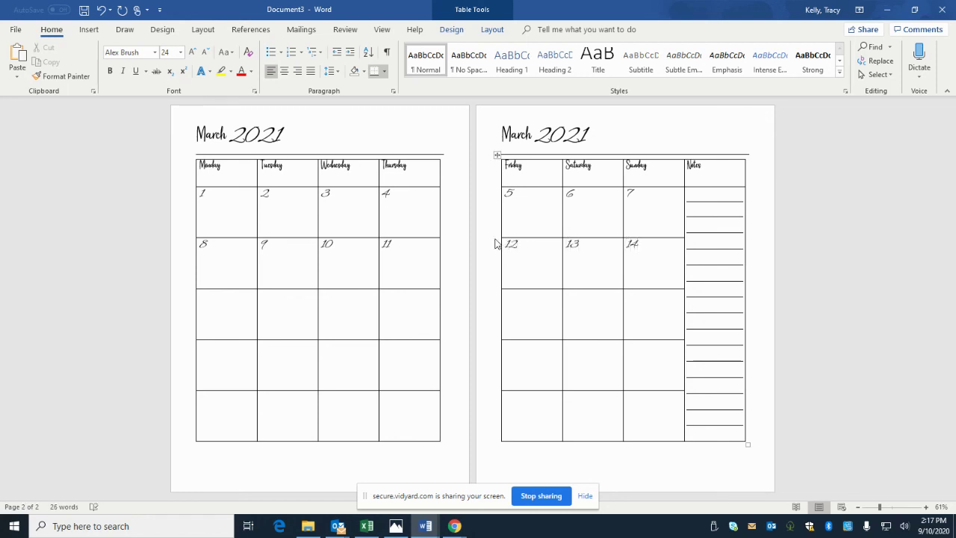
Enter dates 15, 16, 17 and 18 in the third week's Monday to Thursday cells
{"action": "left_click", "coordinate": [248, 299]}
{"action": "type", "text": "15"}
{"action": "key", "text": "Tab"}
{"action": "type", "text": "16"}
{"action": "key", "text": "Tab"}
{"action": "type", "text": "1"}
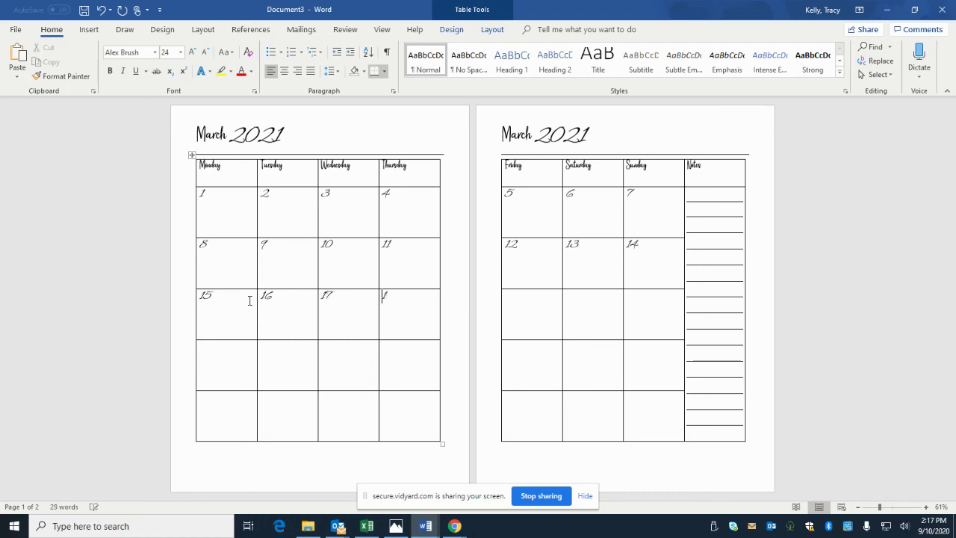
{"action": "type", "text": "718"}
Enter dates 19, 20 and 21 in the third week's Friday to Sunday cells on the second page
{"action": "left_click", "coordinate": [511, 299]}
{"action": "type", "text": "19"}
{"action": "key", "text": "Tab"}
{"action": "type", "text": "20"}
{"action": "key", "text": "Tab"}
{"action": "type", "text": "21"}
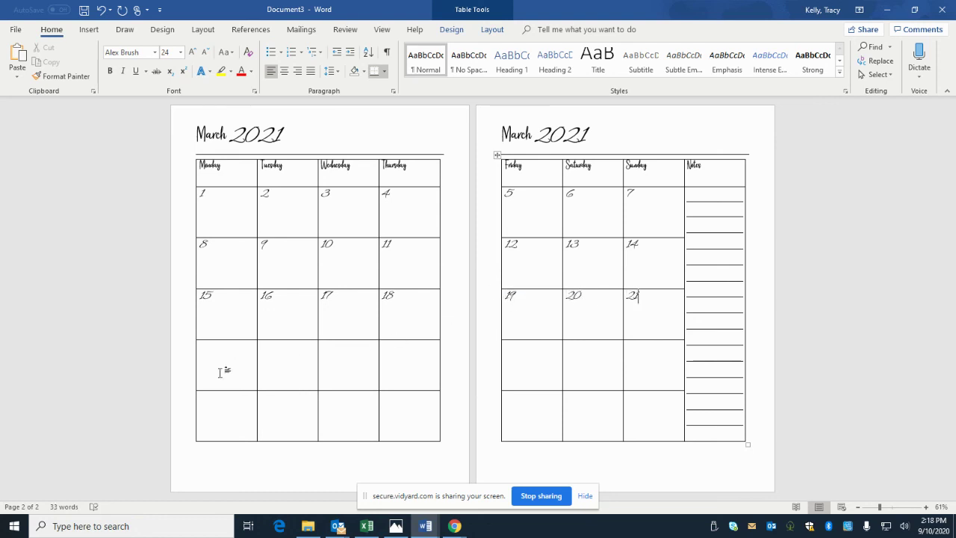
Enter dates 22, 23, 24 and 25 in the fourth week's Monday to Thursday cells
{"action": "left_click", "coordinate": [237, 351]}
{"action": "type", "text": "22"}
{"action": "key", "text": "Tab"}
{"action": "type", "text": "23"}
{"action": "key", "text": "Tab"}
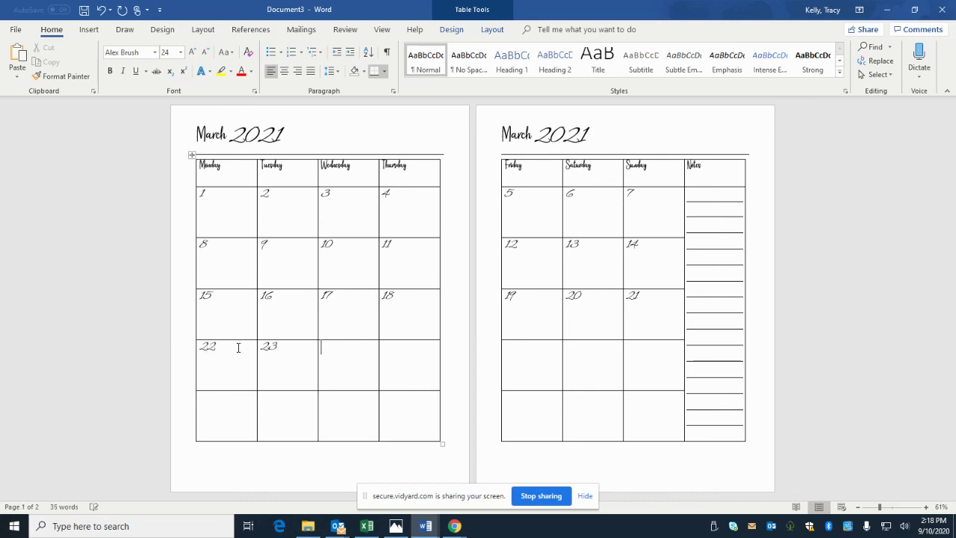
{"action": "type", "text": "24"}
{"action": "key", "text": "Tab"}
{"action": "type", "text": "25"}
{"action": "key", "text": "Tab"}
Enter dates 26, 27 and 28 in the fourth week's Friday to Sunday cells on the second page
{"action": "left_click", "coordinate": [538, 360]}
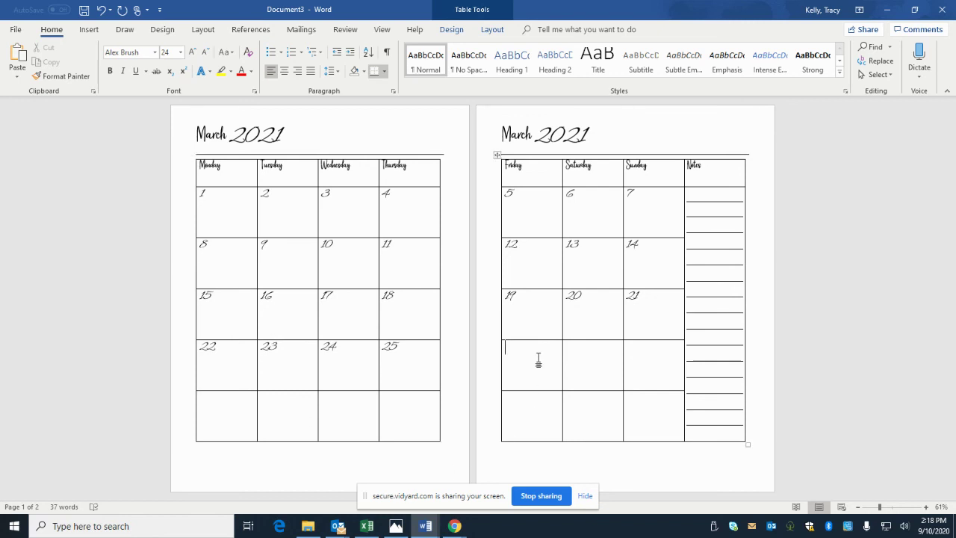
{"action": "type", "text": "26"}
{"action": "key", "text": "Tab"}
{"action": "type", "text": "27"}
{"action": "key", "text": "Tab"}
{"action": "type", "text": "28"}
Enter dates 29, 30 and 31 in the last week's Monday to Wednesday cells
{"action": "left_click", "coordinate": [220, 409]}
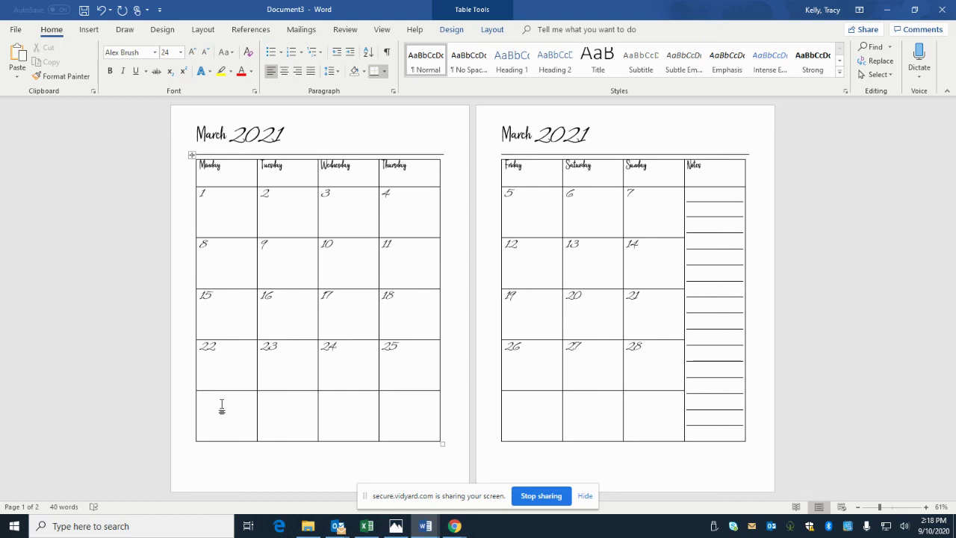
{"action": "type", "text": "29"}
{"action": "key", "text": "Tab"}
{"action": "type", "text": "30"}
{"action": "key", "text": "Tab"}
{"action": "type", "text": "31"}
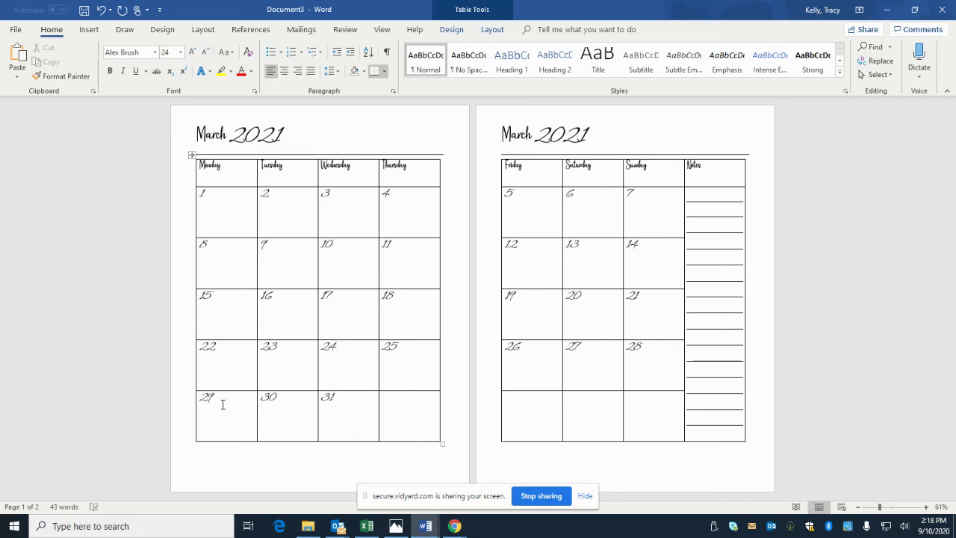